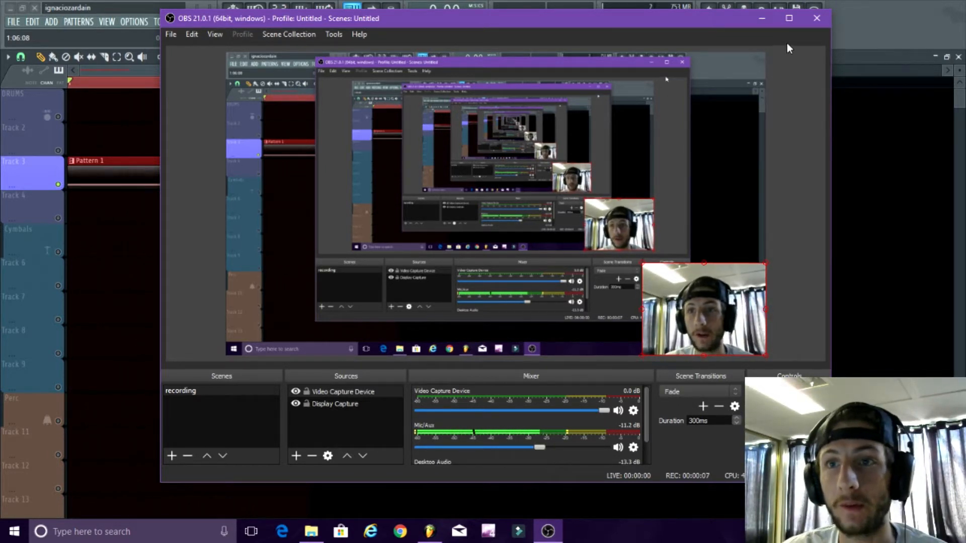
Switch from OBS to FL Studio and play back Pattern 1 in the playlist, stopping it after a short listen.
{"action": "left_click", "coordinate": [761, 18]}
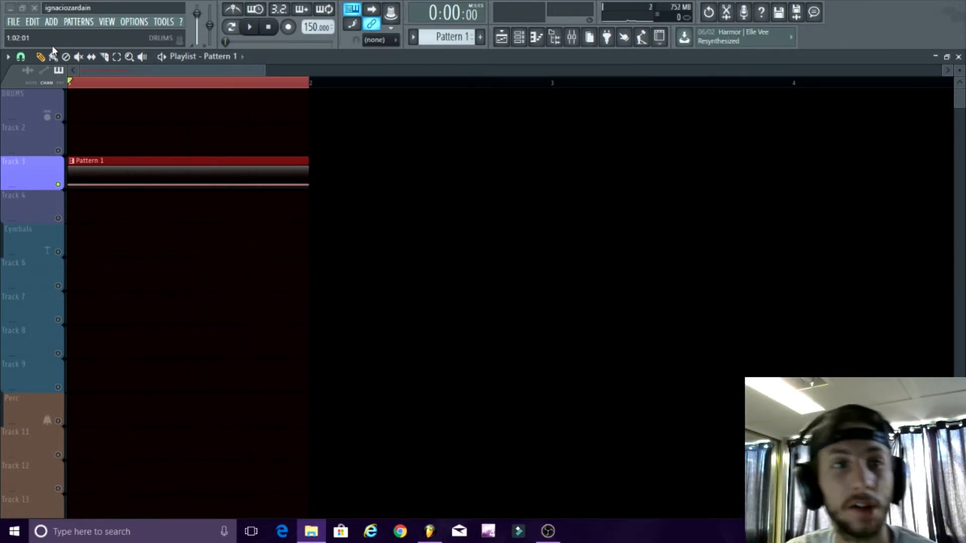
{"action": "left_click", "coordinate": [40, 57]}
{"action": "scroll", "coordinate": [30, 121], "scroll_direction": "up", "scroll_amount": 3}
{"action": "scroll", "coordinate": [60, 185], "scroll_direction": "up", "scroll_amount": 2}
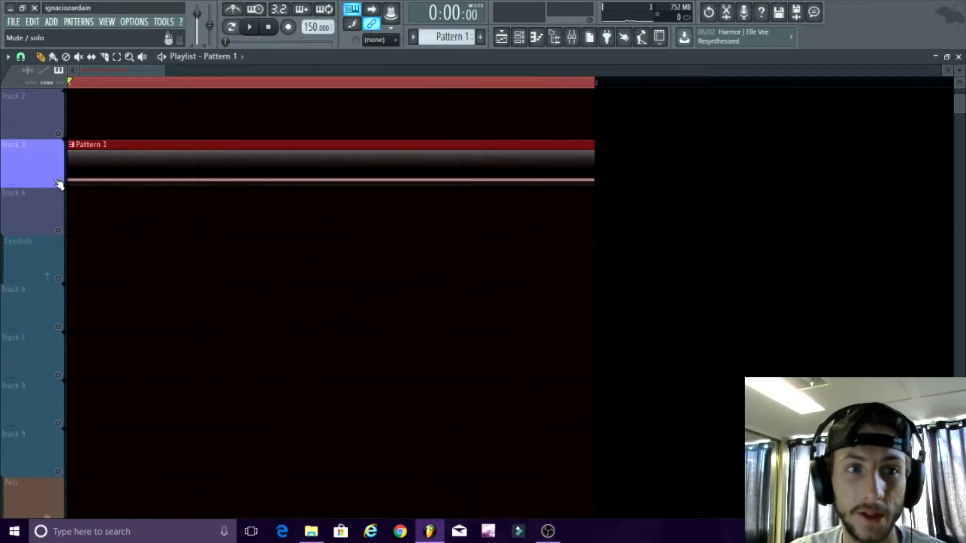
{"action": "scroll", "coordinate": [101, 91], "scroll_direction": "down", "scroll_amount": 3}
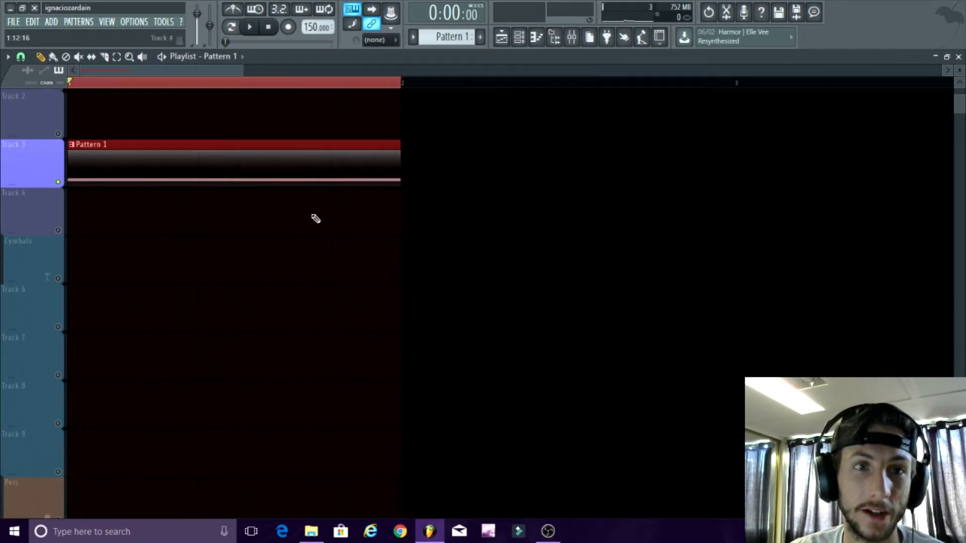
{"action": "key", "text": "space"}
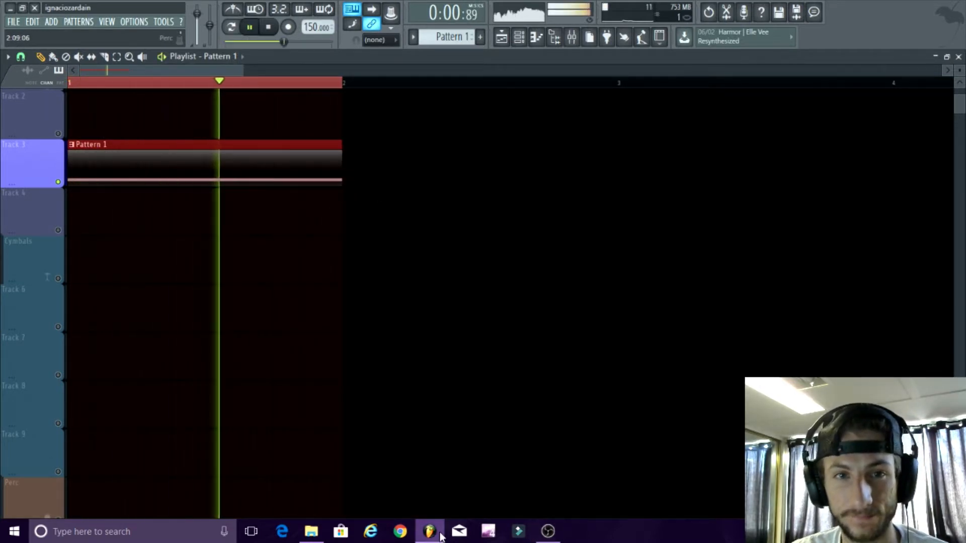
{"action": "mouse_move", "coordinate": [441, 537]}
{"action": "key", "text": "space"}
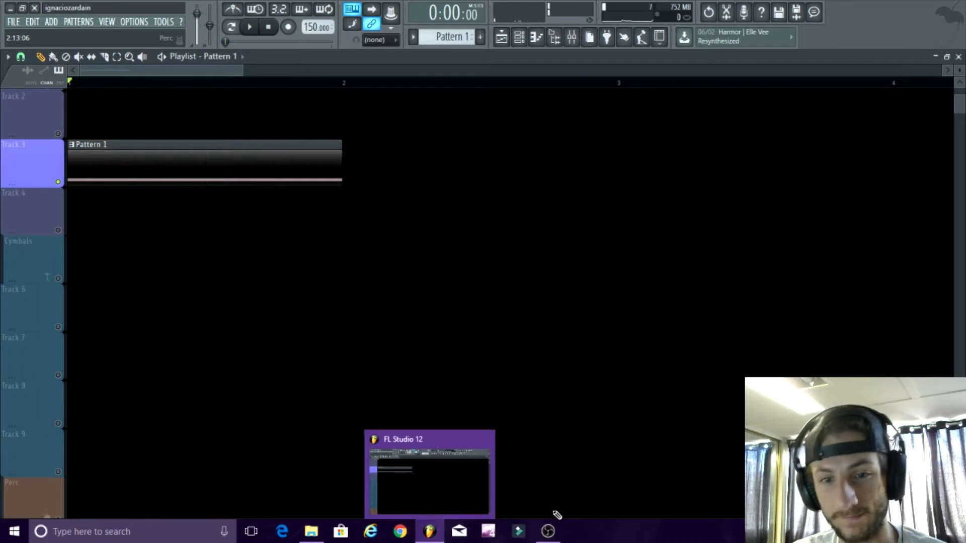
Check the OBS recording window and return to the FL Studio playlist.
{"action": "left_click", "coordinate": [548, 532]}
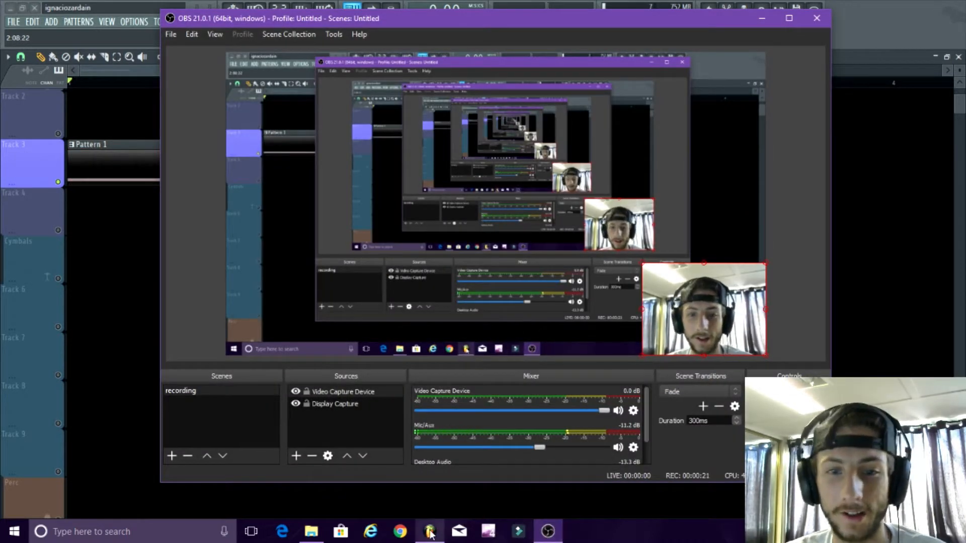
{"action": "left_click", "coordinate": [765, 19]}
Take Track 3 out of solo so all playlist tracks are active.
{"action": "scroll", "coordinate": [263, 257], "scroll_direction": "up", "scroll_amount": 1}
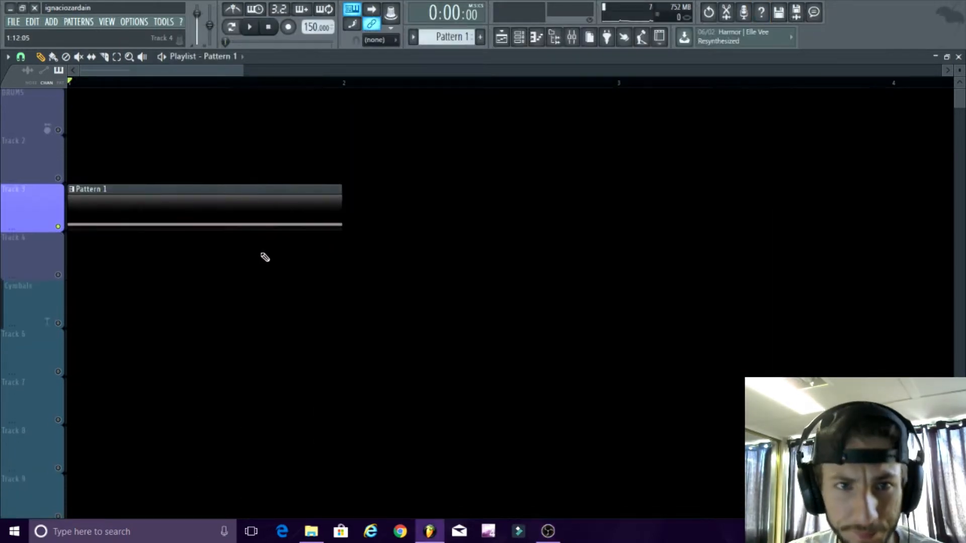
{"action": "scroll", "coordinate": [257, 259], "scroll_direction": "down", "scroll_amount": 1}
{"action": "left_click", "coordinate": [64, 236]}
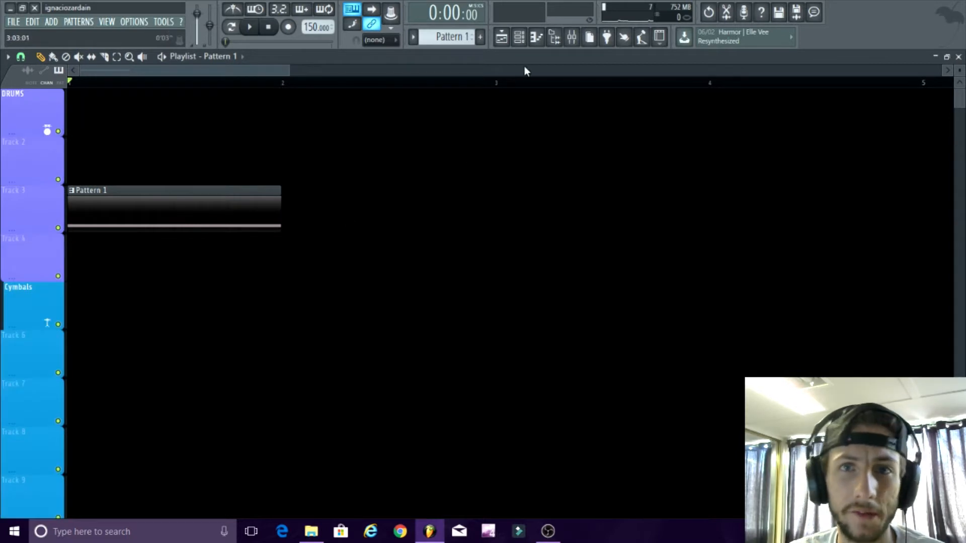
Open the Serum instrument from the channel rack, reposition its window and show its oscillator page.
{"action": "left_click", "coordinate": [520, 38]}
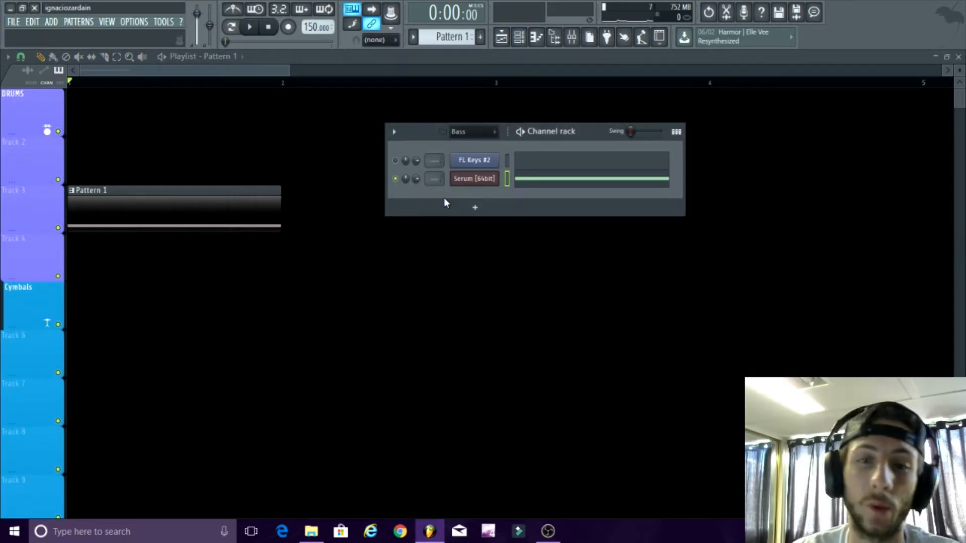
{"action": "left_click", "coordinate": [473, 179]}
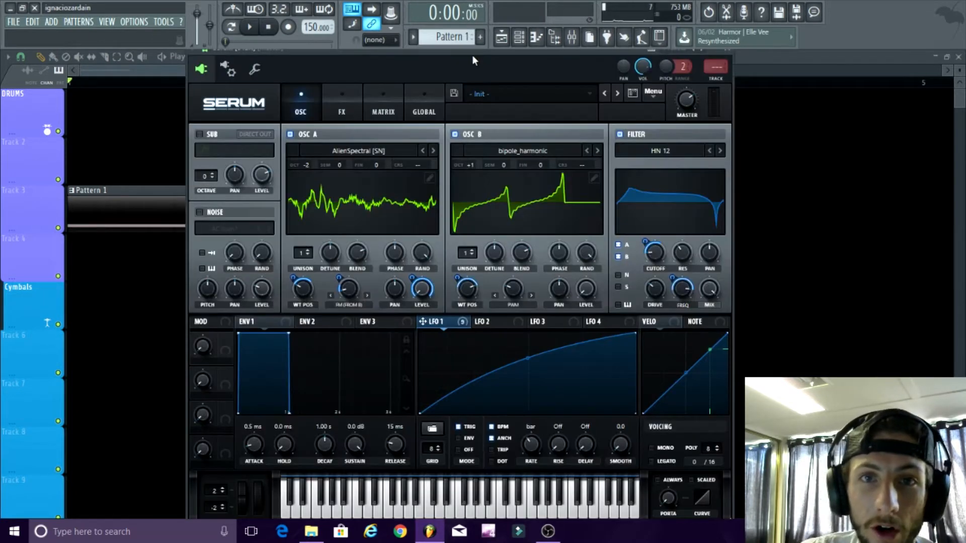
{"action": "left_click_drag", "start_coordinate": [472, 56], "coordinate": [506, 52]}
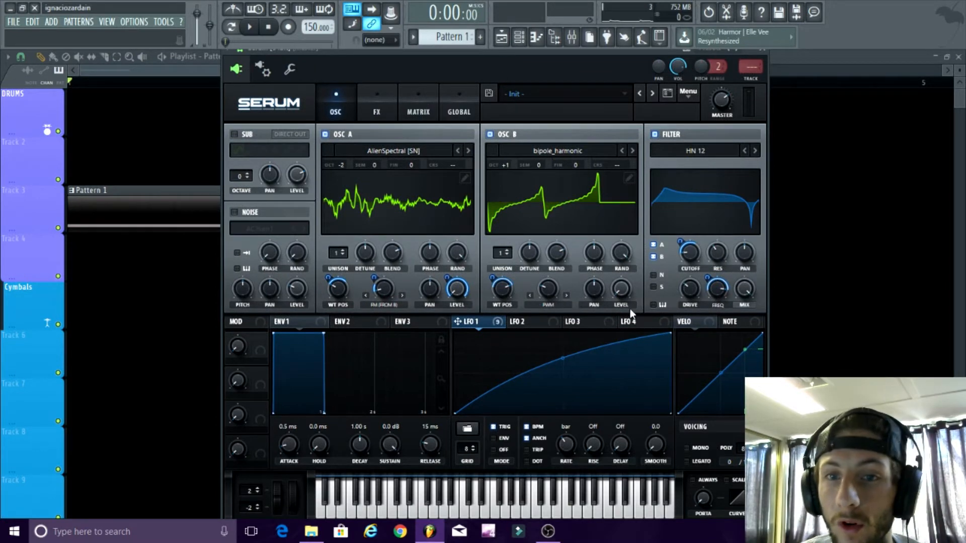
{"action": "left_click", "coordinate": [379, 91]}
{"action": "left_click", "coordinate": [341, 109]}
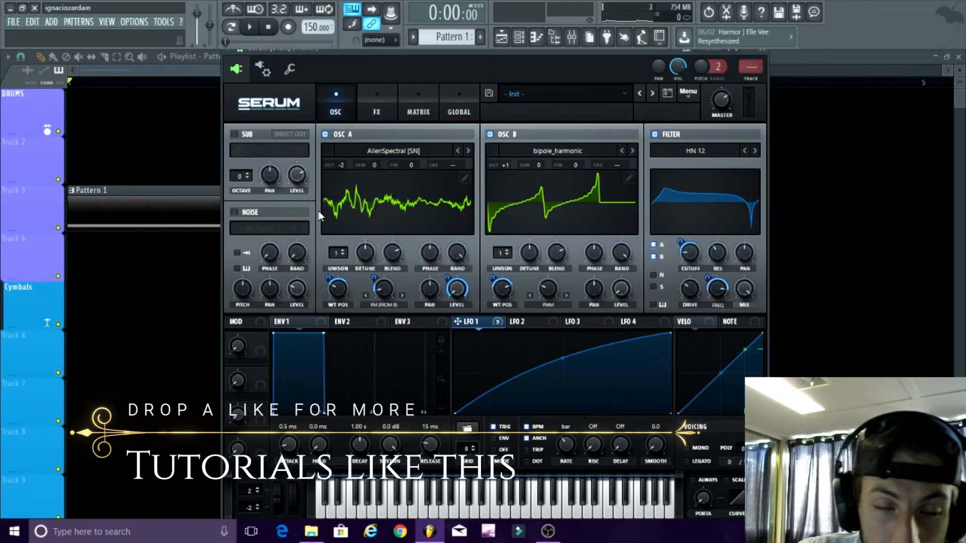
Examine Osc A's wavetable choice, AlienSpectral [SN], among the Spectral wavetables.
{"action": "left_click", "coordinate": [367, 151]}
{"action": "mouse_move", "coordinate": [379, 190]}
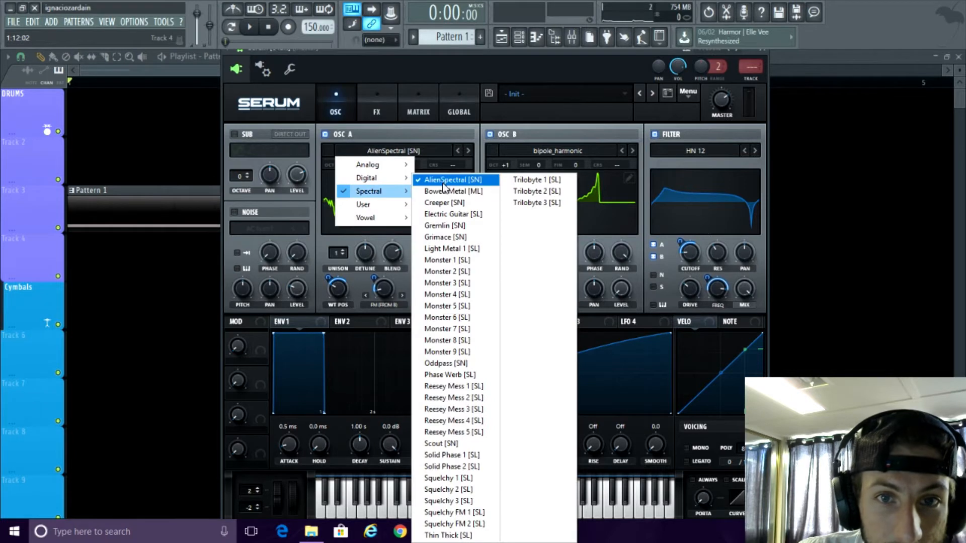
{"action": "left_click", "coordinate": [416, 109]}
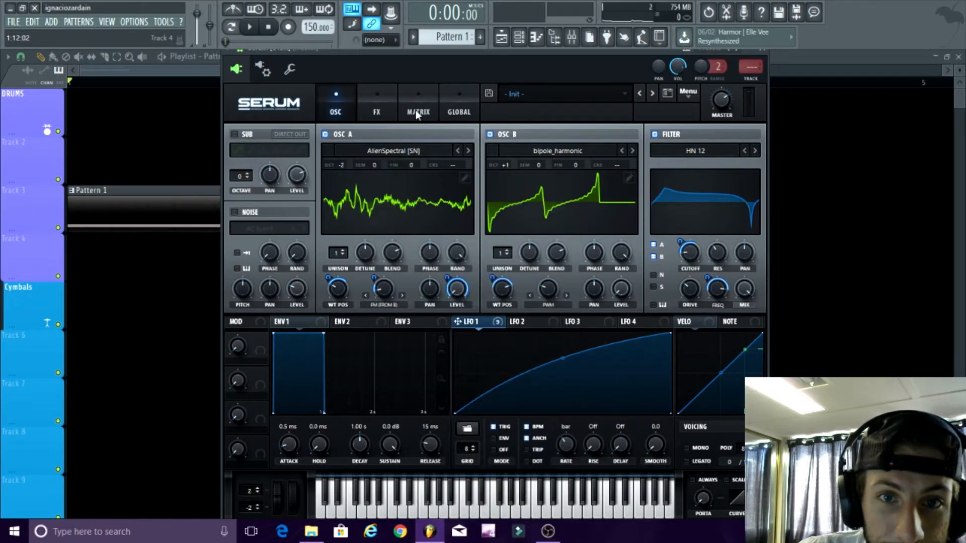
Set Osc A's level to 0% and slightly adjust the midpoint of the rising LFO 1 curve.
{"action": "left_click_drag", "start_coordinate": [455, 288], "coordinate": [456, 299]}
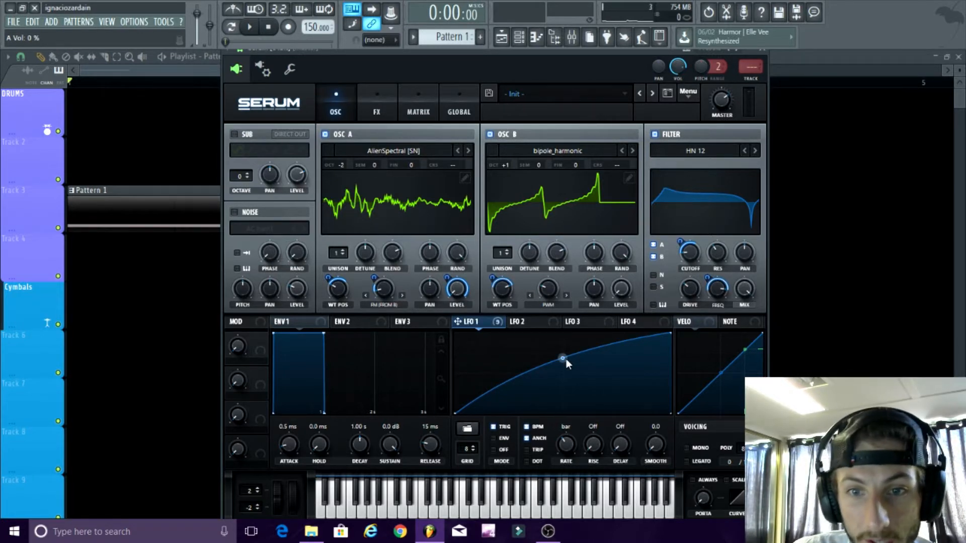
{"action": "mouse_move", "coordinate": [566, 358]}
{"action": "left_mouse_down"}
{"action": "mouse_move", "coordinate": [563, 340]}
{"action": "mouse_move", "coordinate": [570, 381]}
{"action": "mouse_move", "coordinate": [566, 345]}
{"action": "mouse_move", "coordinate": [571, 358]}
{"action": "left_mouse_up"}
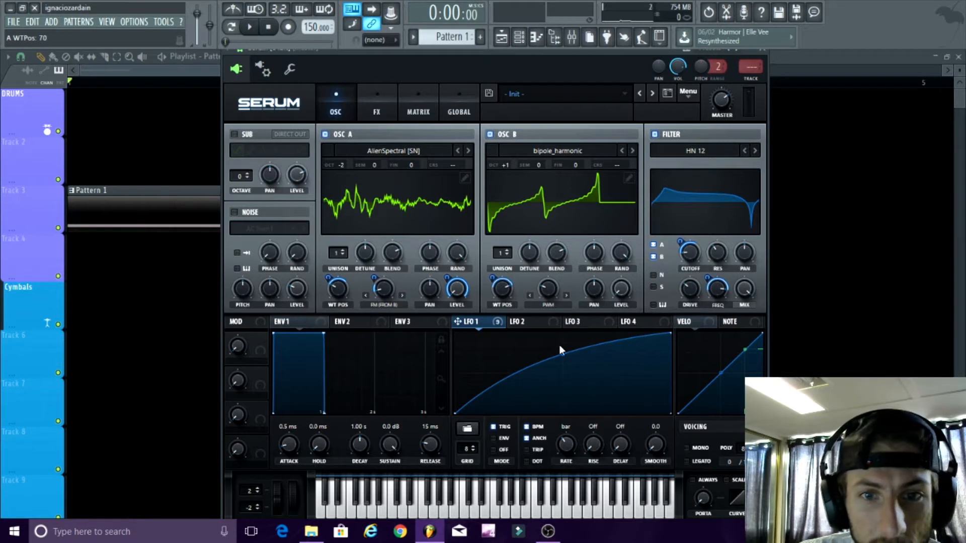
Adjust LFO 1's modulation of Osc A's wavetable position to about 36 and audition the patch with test notes.
{"action": "left_click_drag", "start_coordinate": [328, 276], "coordinate": [329, 265]}
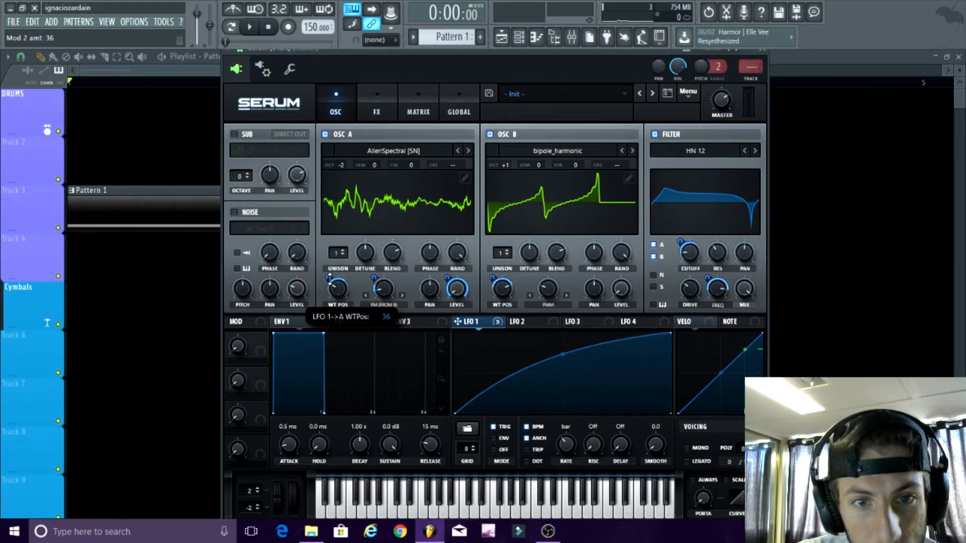
{"action": "left_click_drag", "start_coordinate": [330, 276], "coordinate": [330, 281]}
{"action": "key", "text": "z"}
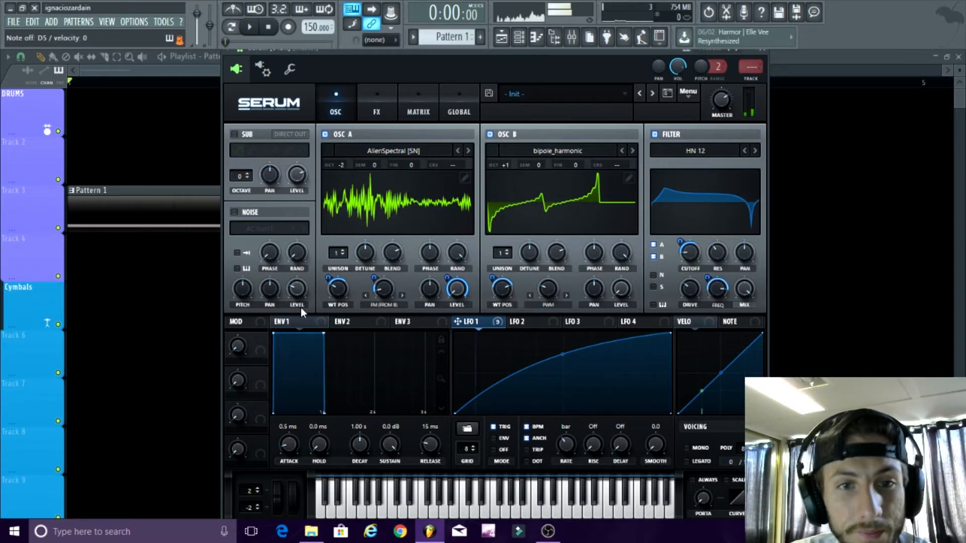
{"action": "key", "text": "z"}
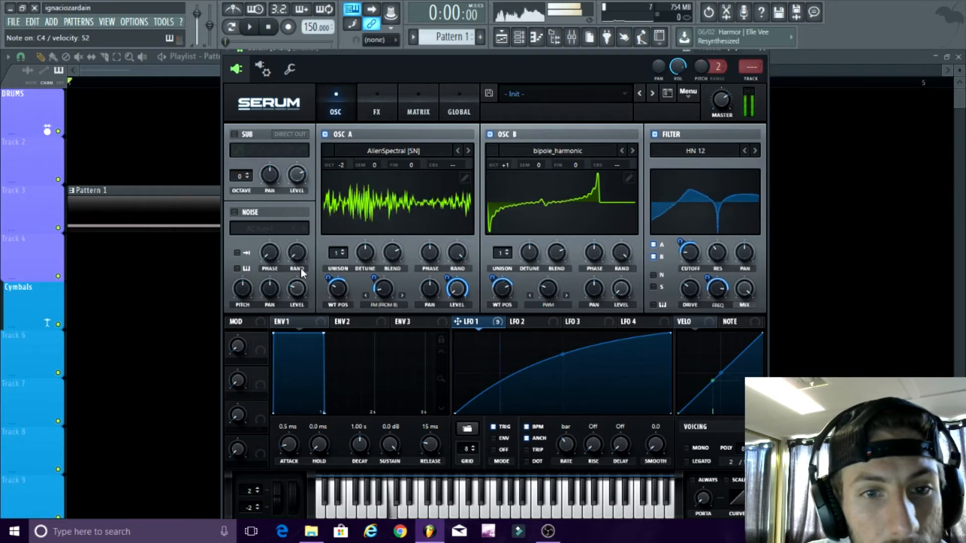
Set Osc A's warp mode to FM (from B).
{"action": "left_click", "coordinate": [385, 306]}
{"action": "left_click", "coordinate": [385, 305]}
{"action": "left_click", "coordinate": [384, 305]}
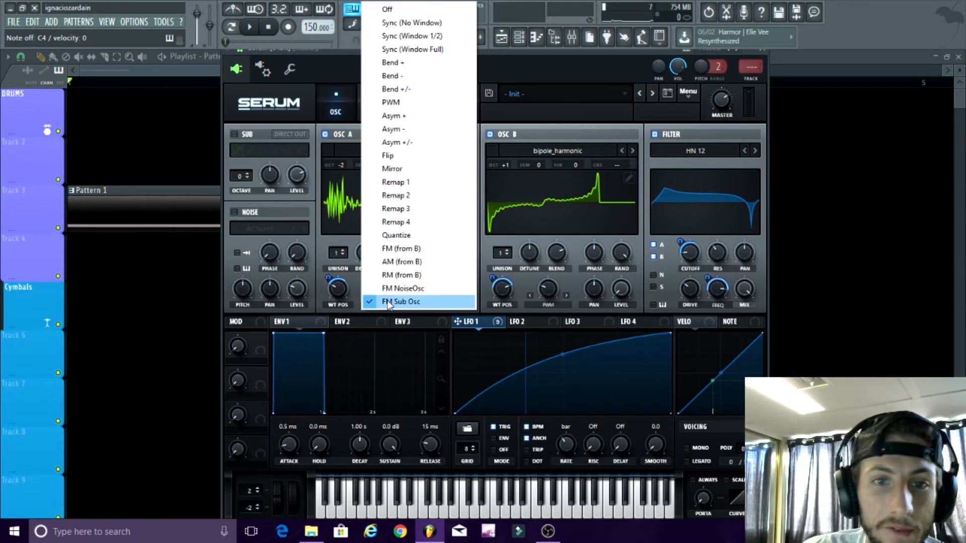
{"action": "left_click", "coordinate": [388, 302]}
{"action": "left_click", "coordinate": [387, 302]}
{"action": "left_click", "coordinate": [395, 248]}
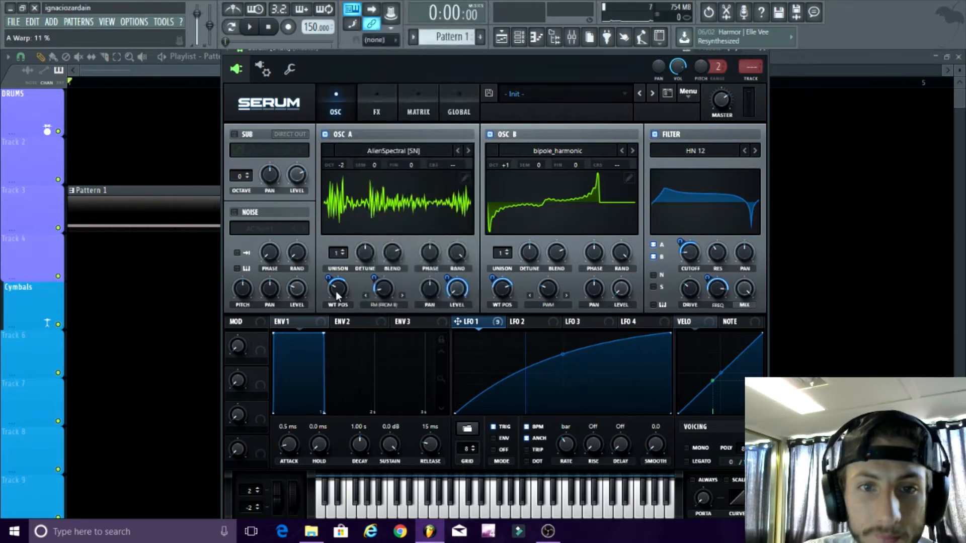
{"action": "mouse_move", "coordinate": [383, 287]}
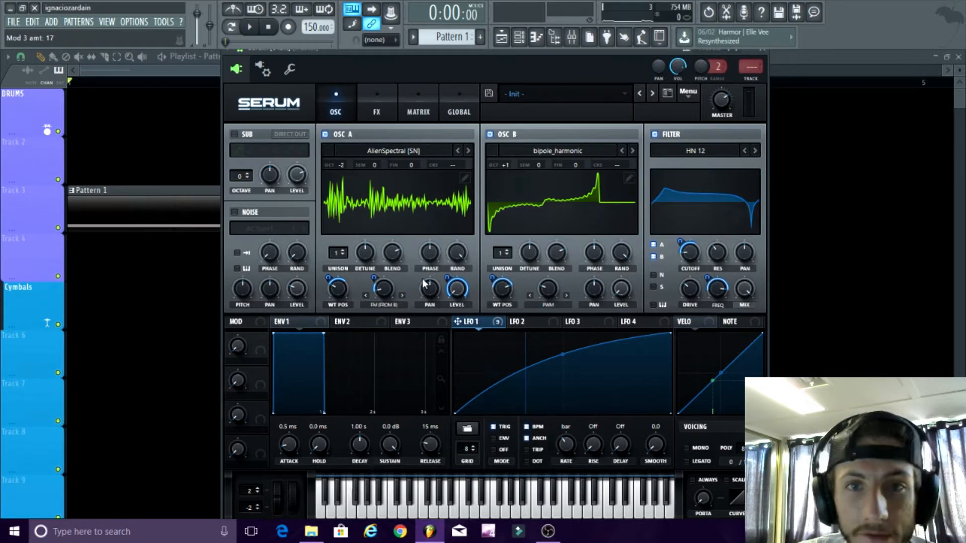
Toggle Osc B off and on, and examine its bipole_harmonic choice among the Digital wavetables.
{"action": "left_click", "coordinate": [490, 134]}
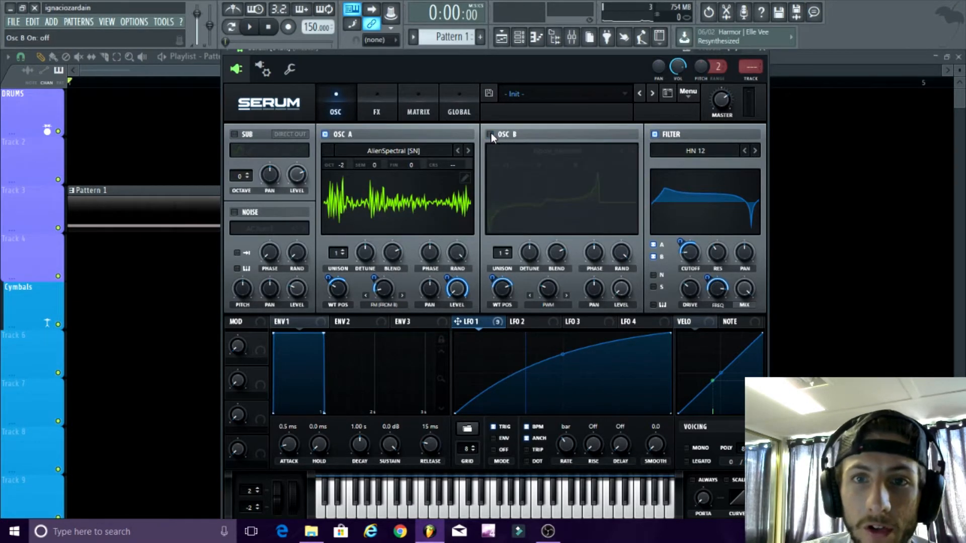
{"action": "left_click", "coordinate": [490, 134]}
{"action": "left_click", "coordinate": [540, 156]}
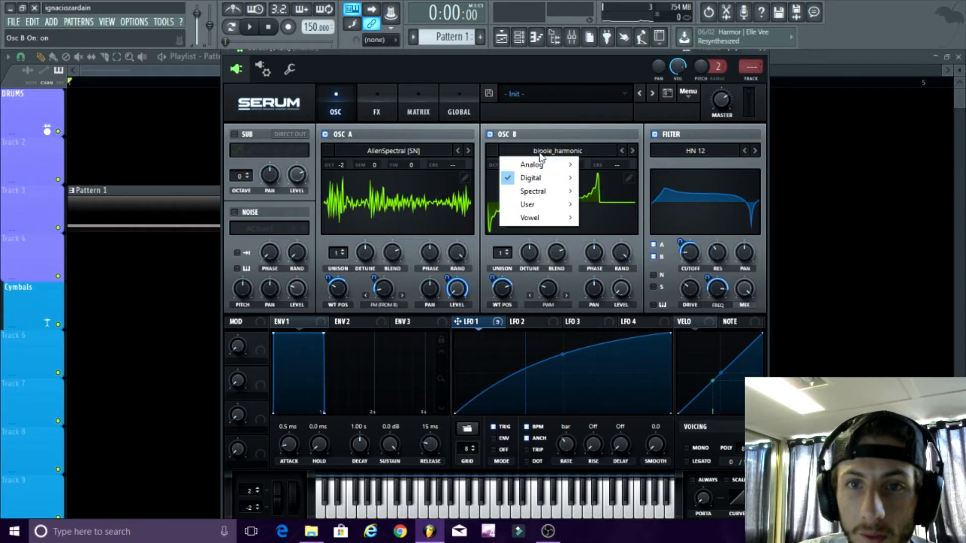
{"action": "mouse_move", "coordinate": [548, 178]}
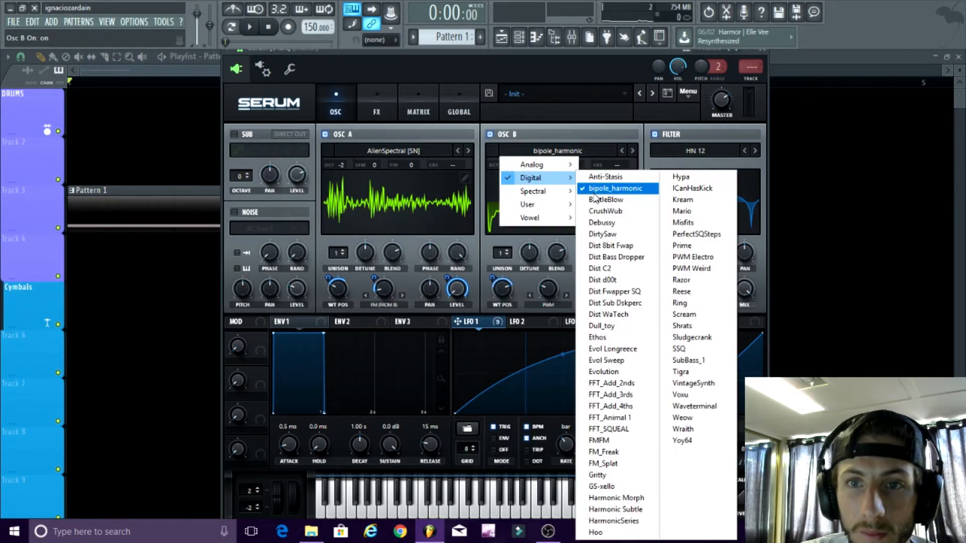
{"action": "left_click", "coordinate": [509, 68]}
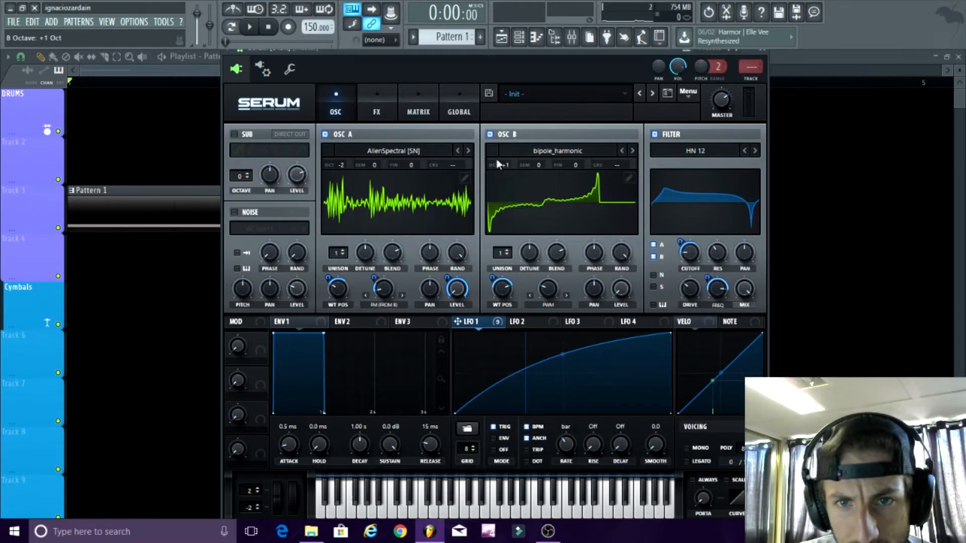
Set Osc B's wavetable position to 195 and its LFO 1 modulation amount to -49.
{"action": "scroll", "coordinate": [504, 288], "scroll_direction": "up", "scroll_amount": 5}
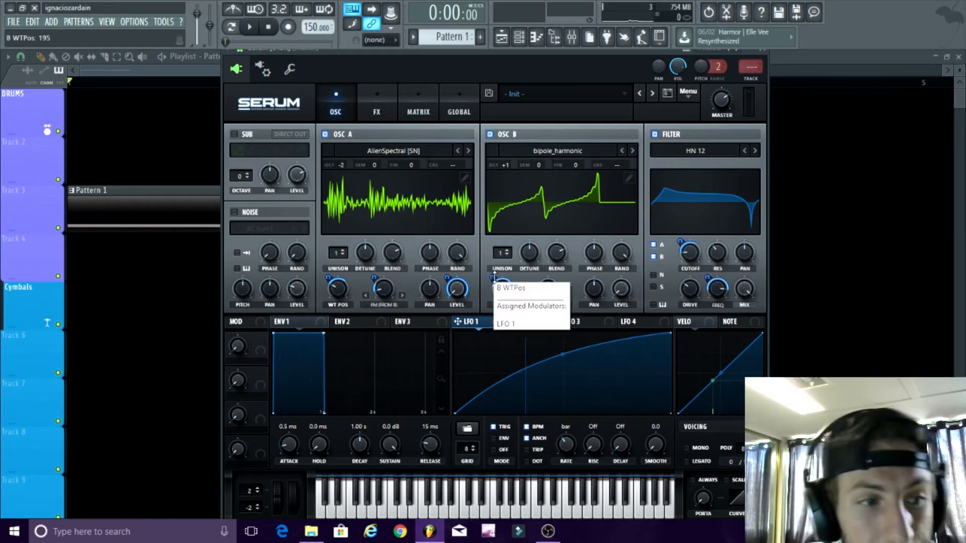
{"action": "mouse_move", "coordinate": [494, 279]}
{"action": "left_mouse_down"}
{"action": "mouse_move", "coordinate": [511, 232]}
{"action": "mouse_move", "coordinate": [492, 286]}
{"action": "mouse_move", "coordinate": [504, 274]}
{"action": "left_mouse_up"}
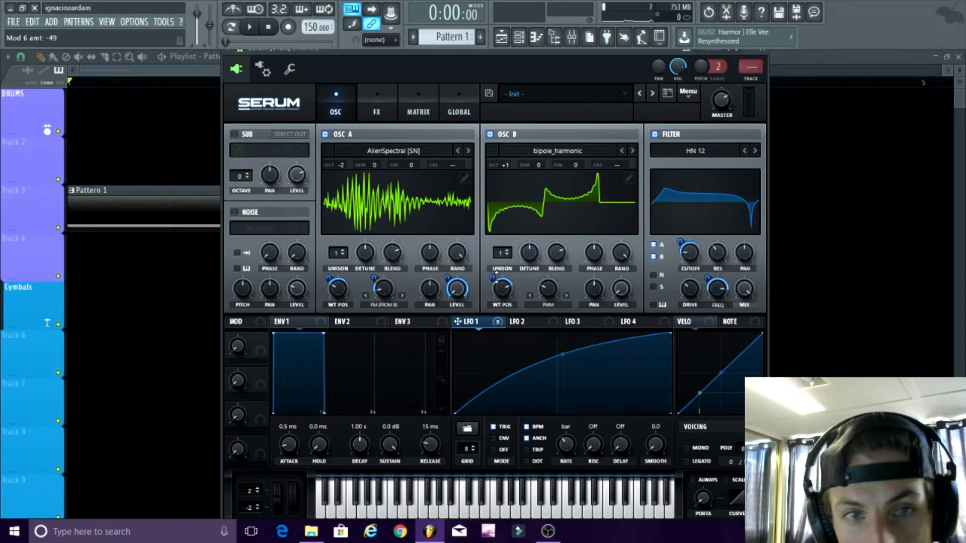
{"action": "mouse_move", "coordinate": [495, 273]}
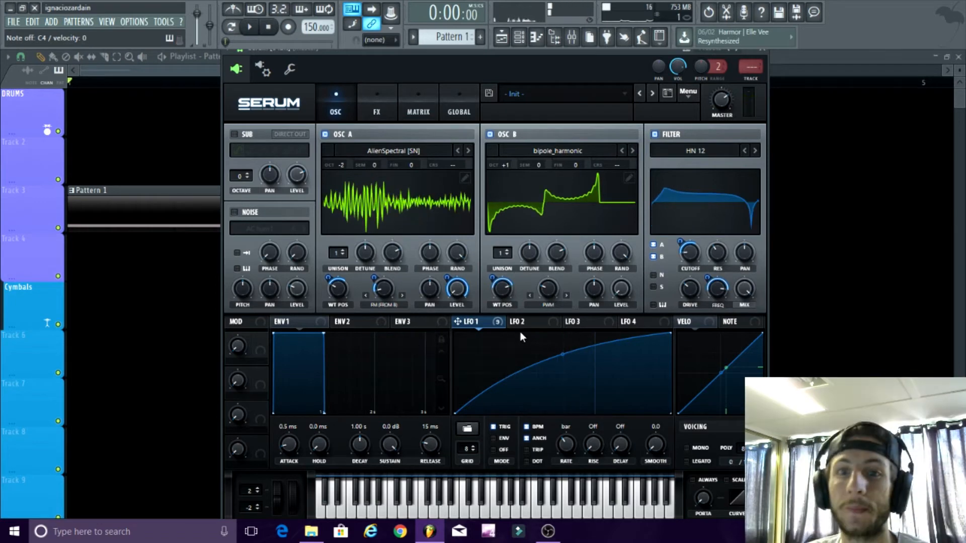
Choose PWM as Osc B's warp mode and adjust the warp amount.
{"action": "left_click", "coordinate": [544, 303]}
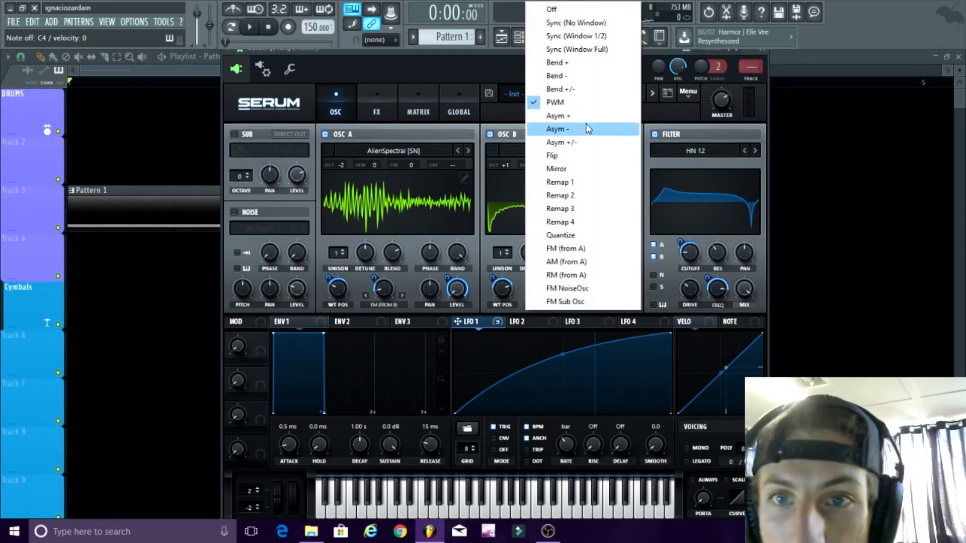
{"action": "left_click", "coordinate": [564, 104]}
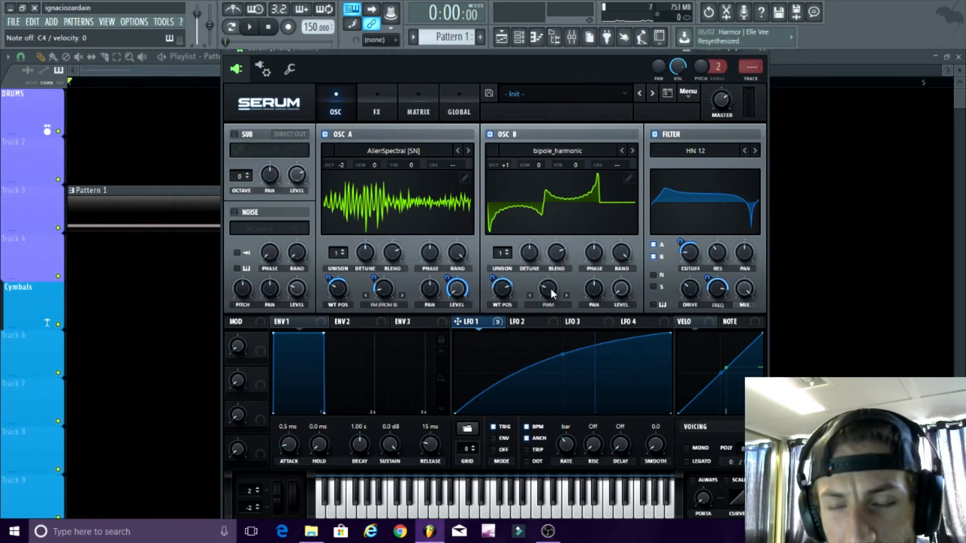
{"action": "mouse_move", "coordinate": [551, 289]}
{"action": "left_mouse_down"}
{"action": "mouse_move", "coordinate": [581, 242]}
{"action": "mouse_move", "coordinate": [545, 305]}
{"action": "mouse_move", "coordinate": [551, 290]}
{"action": "left_mouse_up"}
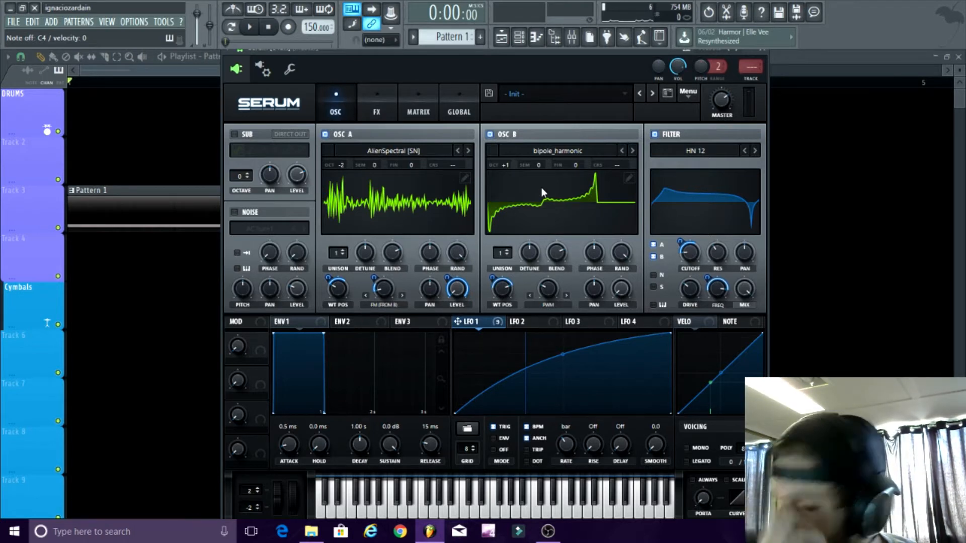
Nudge the Serum window aside, check the recording in OBS and return to FL Studio.
{"action": "left_click_drag", "start_coordinate": [461, 50], "coordinate": [457, 46]}
{"action": "left_click", "coordinate": [536, 539]}
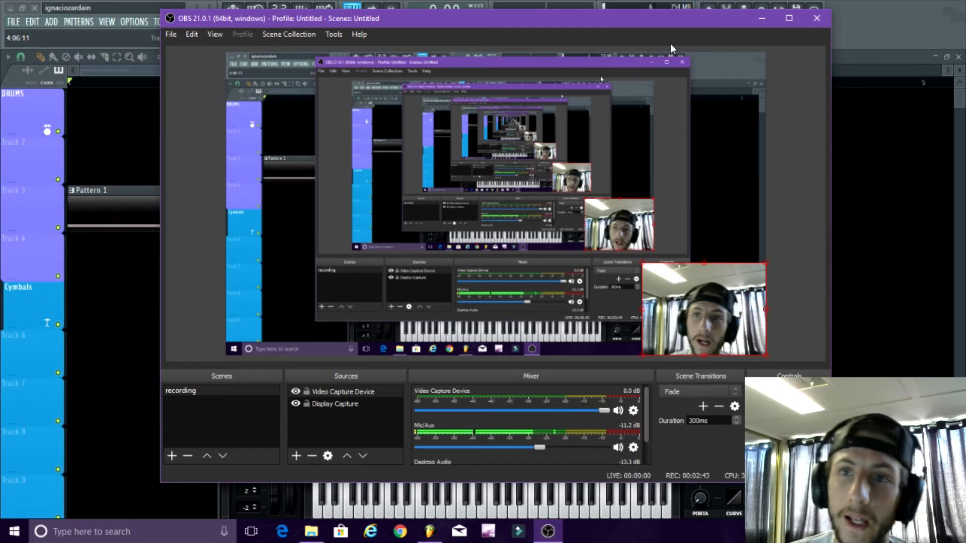
{"action": "left_click", "coordinate": [761, 19]}
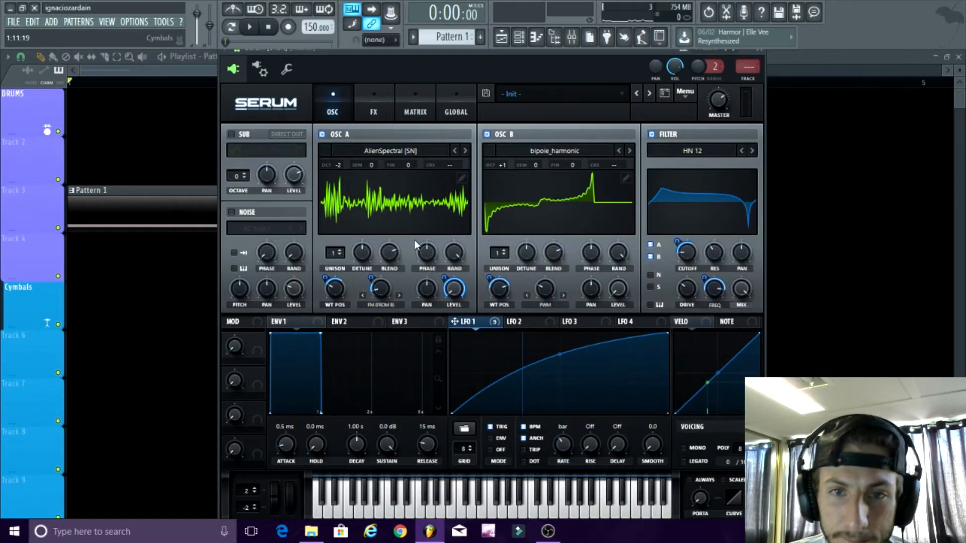
Switch the filter and Osc B off and back on to compare the patch with and without them.
{"action": "left_click", "coordinate": [652, 135]}
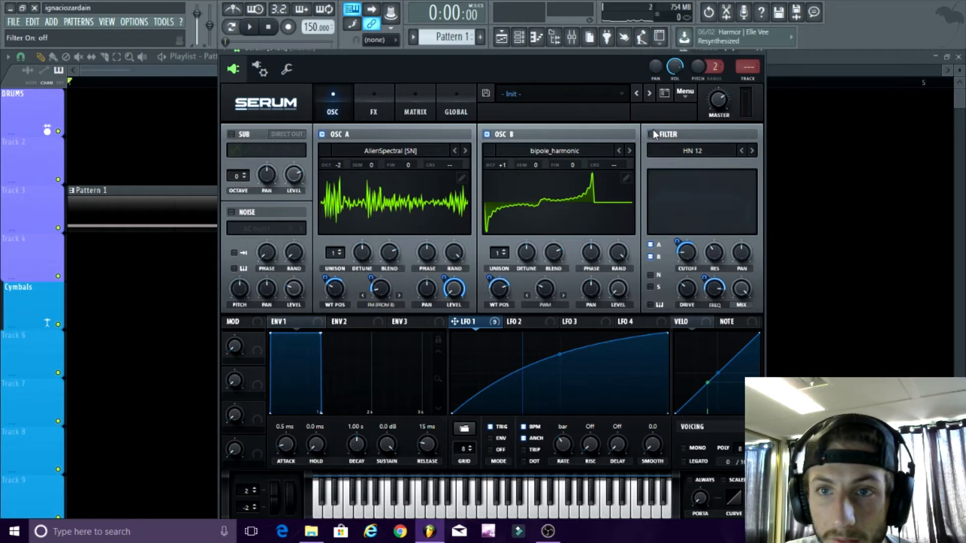
{"action": "left_click", "coordinate": [652, 134]}
{"action": "left_click", "coordinate": [652, 135]}
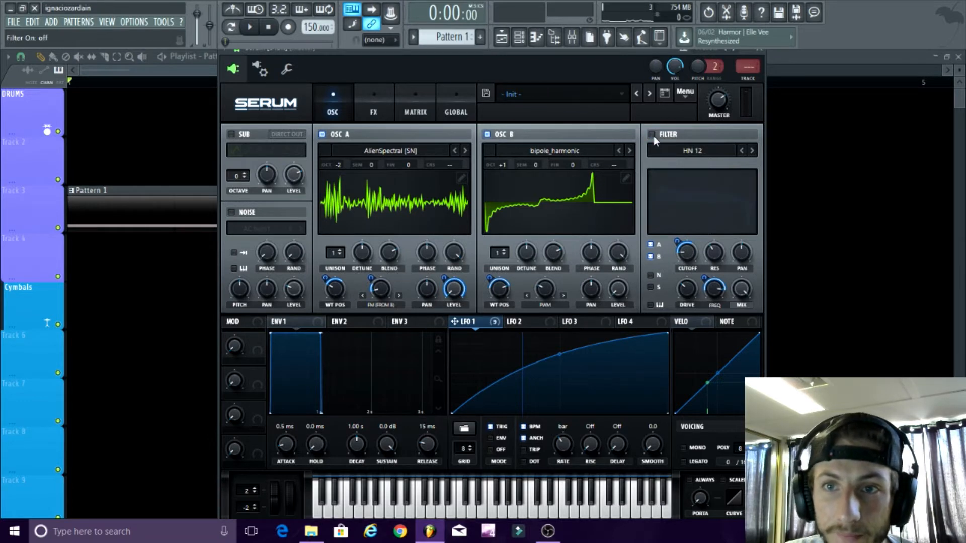
{"action": "left_click", "coordinate": [486, 134]}
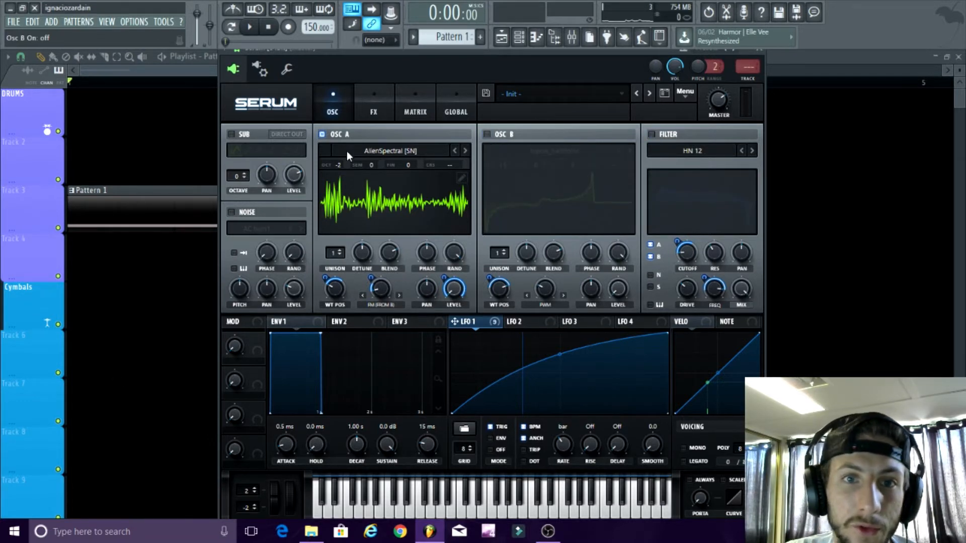
{"action": "left_click", "coordinate": [486, 135]}
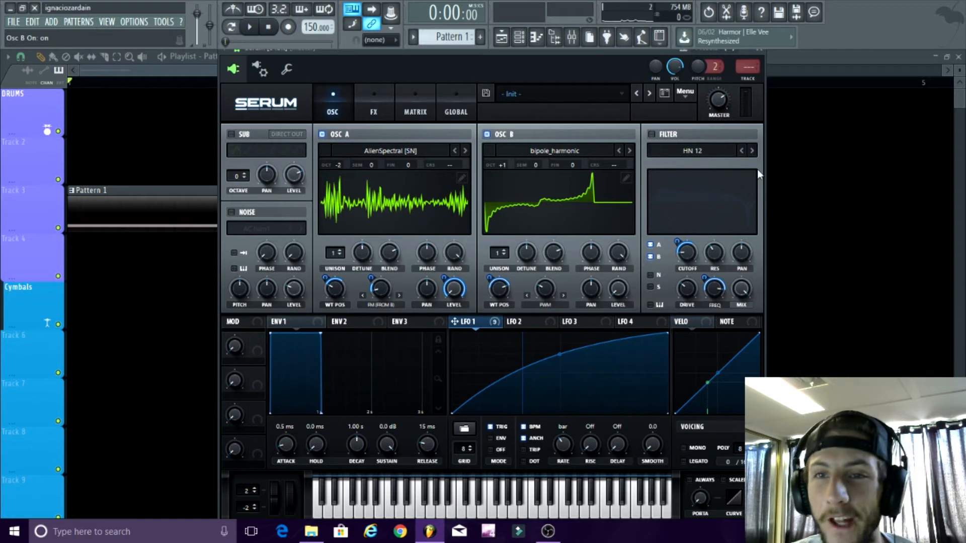
{"action": "left_click", "coordinate": [651, 134]}
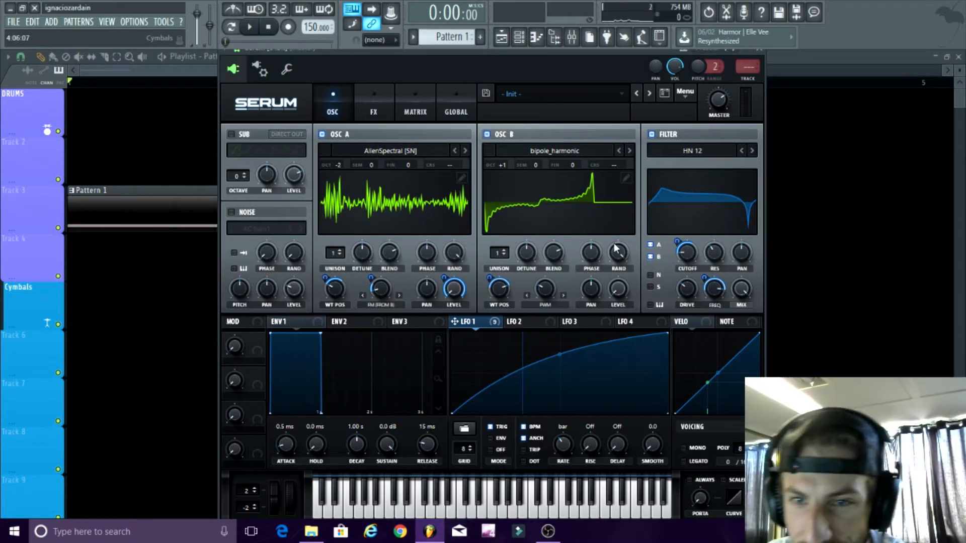
Toggle the filter routing of oscillators A and B off and back on.
{"action": "left_click", "coordinate": [649, 256]}
{"action": "left_click", "coordinate": [649, 245]}
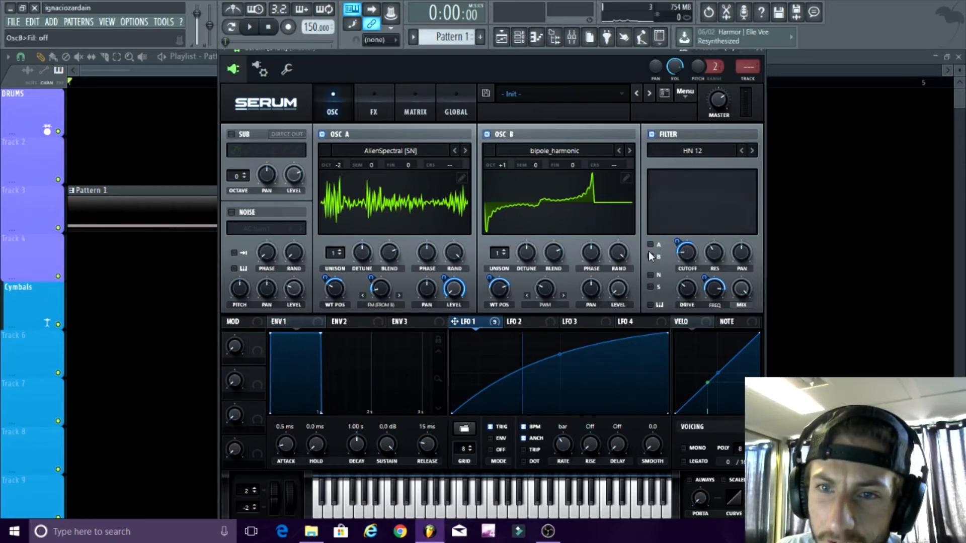
{"action": "left_click", "coordinate": [649, 245]}
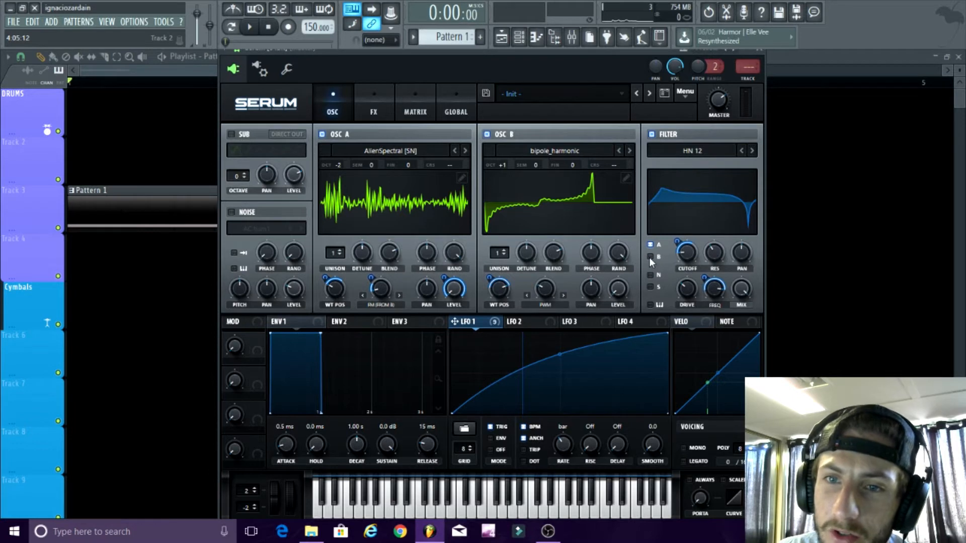
{"action": "left_click", "coordinate": [649, 257]}
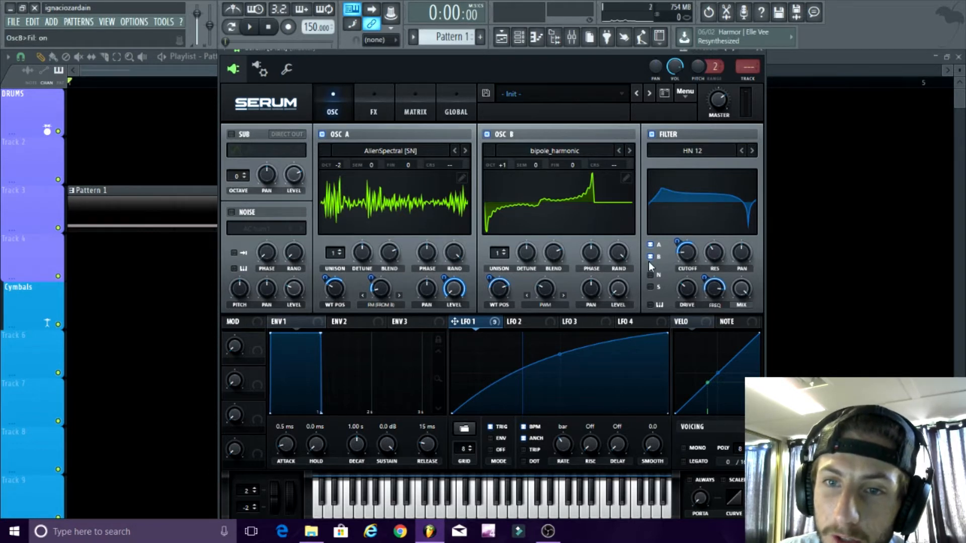
Set the filter cutoff to 31 Hz and its LFO 1 modulation amount to 57.
{"action": "right_click", "coordinate": [692, 253]}
{"action": "left_click_drag", "start_coordinate": [692, 253], "coordinate": [685, 254]}
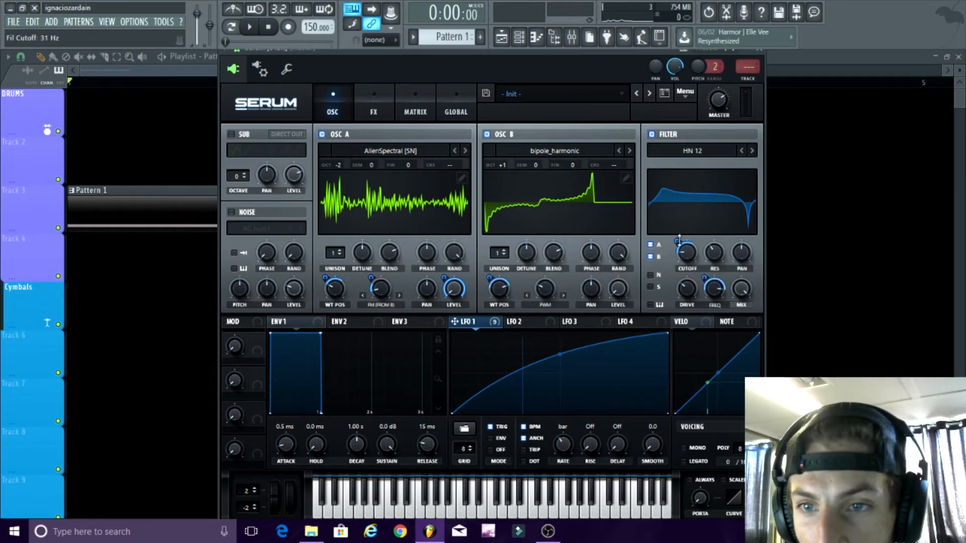
{"action": "mouse_move", "coordinate": [679, 239]}
{"action": "left_mouse_down"}
{"action": "mouse_move", "coordinate": [677, 257]}
{"action": "mouse_move", "coordinate": [691, 218]}
{"action": "mouse_move", "coordinate": [680, 246]}
{"action": "left_mouse_up"}
{"action": "mouse_move", "coordinate": [679, 242]}
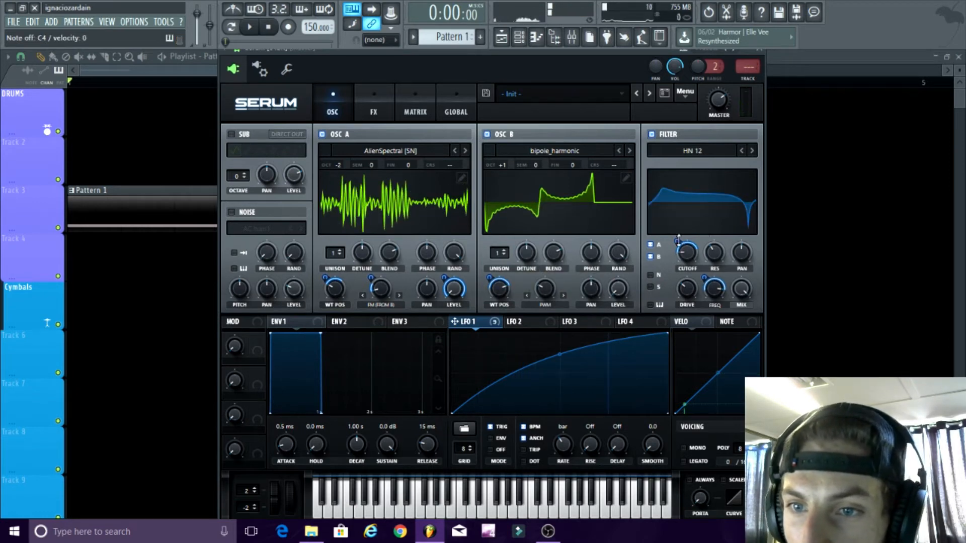
{"action": "left_click_drag", "start_coordinate": [678, 242], "coordinate": [678, 244]}
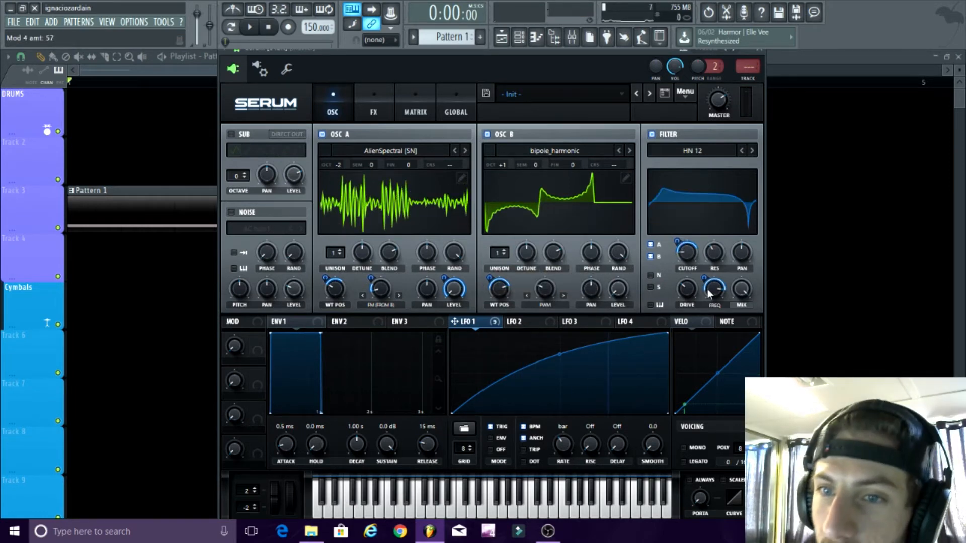
Set the filter resonance to 38 % and adjust the filter drive.
{"action": "left_click", "coordinate": [717, 253]}
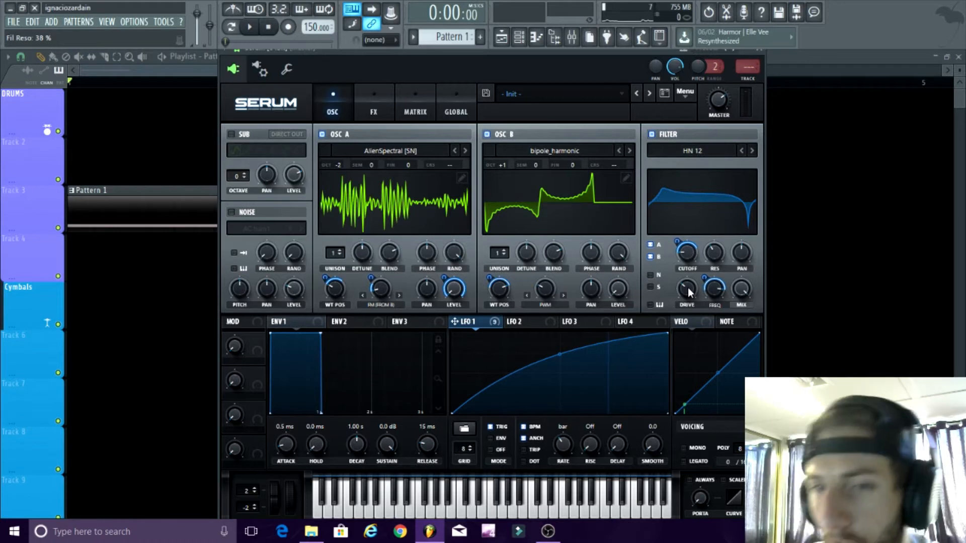
{"action": "left_click_drag", "start_coordinate": [688, 288], "coordinate": [647, 504]}
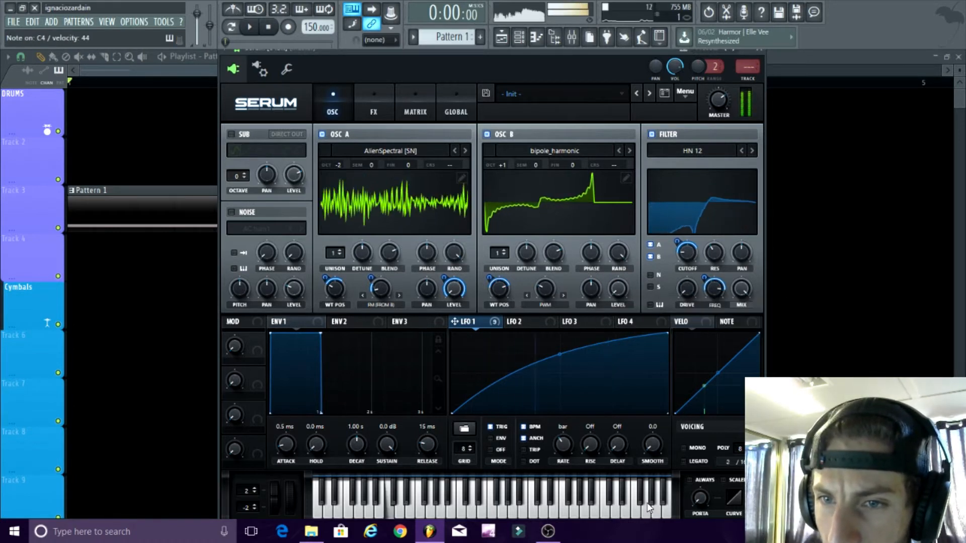
{"action": "left_click_drag", "start_coordinate": [693, 291], "coordinate": [718, 257]}
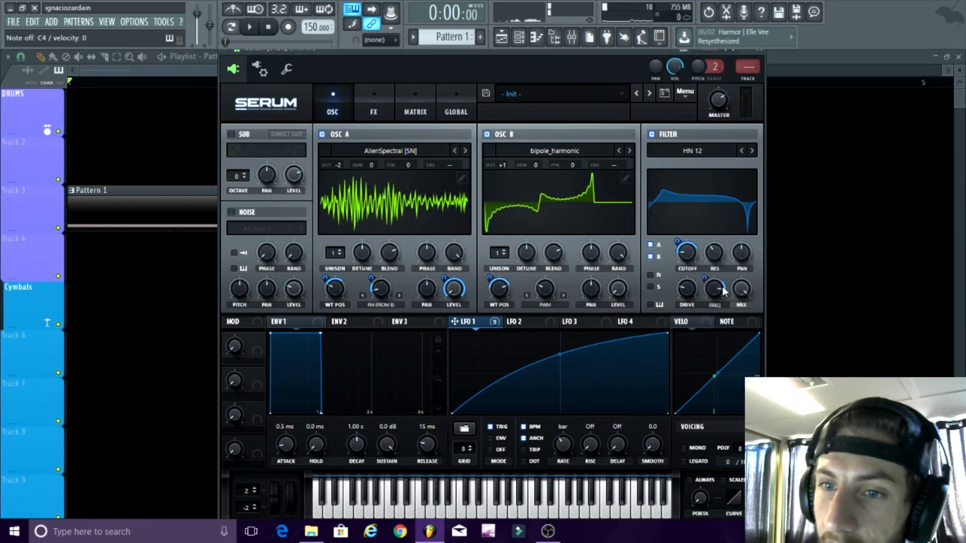
Adjust the LFO 1 modulation amount on the filter's Freq control to about -67 and fine-tune the drive.
{"action": "left_click_drag", "start_coordinate": [705, 278], "coordinate": [700, 306]}
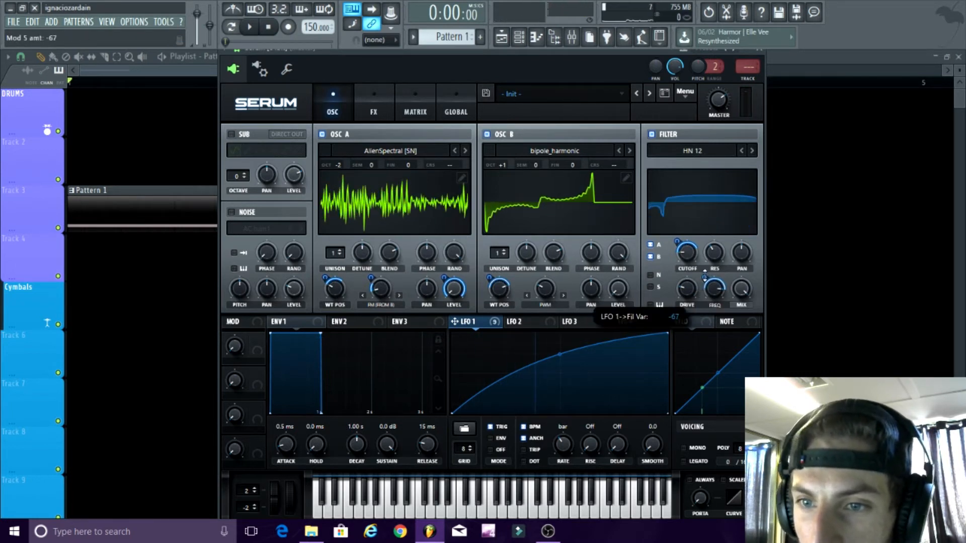
{"action": "left_click_drag", "start_coordinate": [704, 277], "coordinate": [717, 250]}
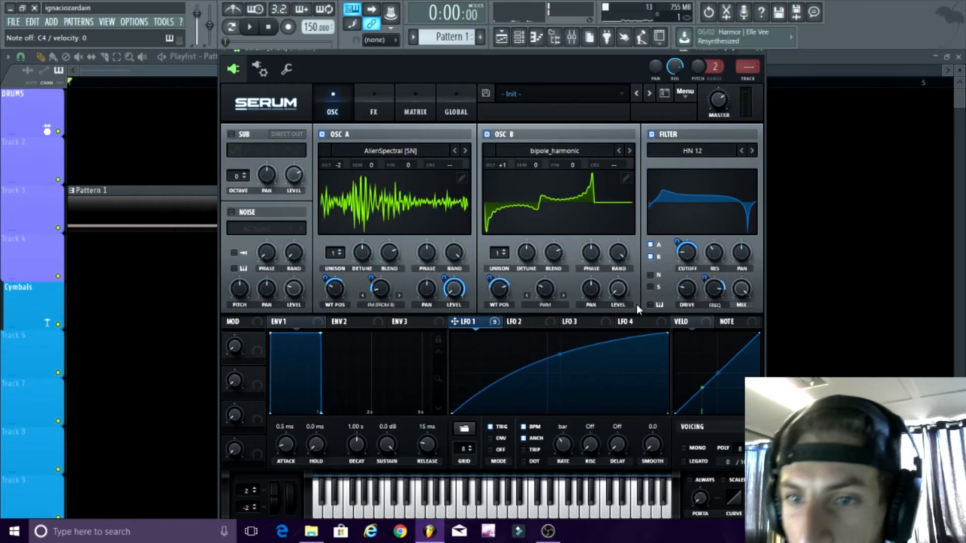
{"action": "left_click_drag", "start_coordinate": [694, 288], "coordinate": [694, 297]}
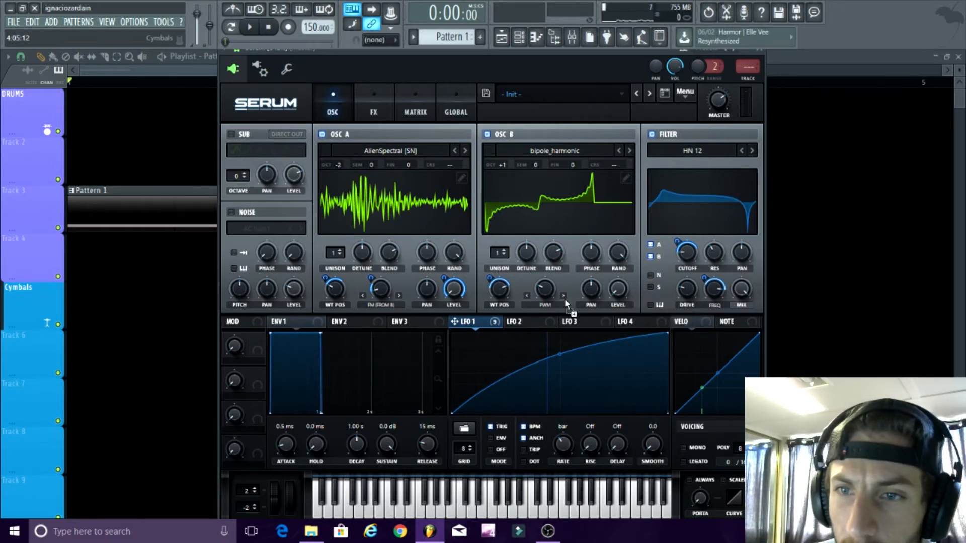
Try modulating the filter pan with LFO 1, and remove that modulation.
{"action": "left_click_drag", "start_coordinate": [742, 253], "coordinate": [741, 254]}
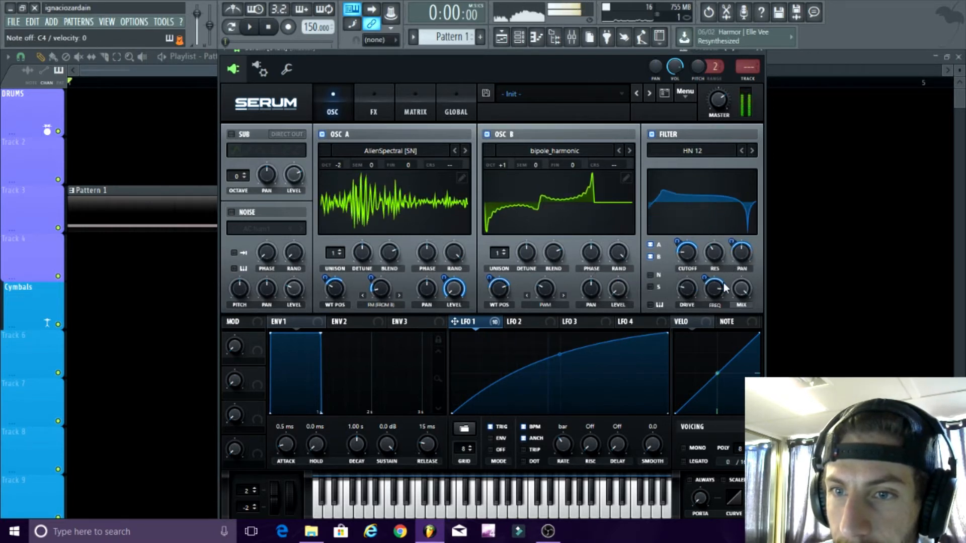
{"action": "right_click", "coordinate": [733, 255]}
{"action": "left_click", "coordinate": [799, 300]}
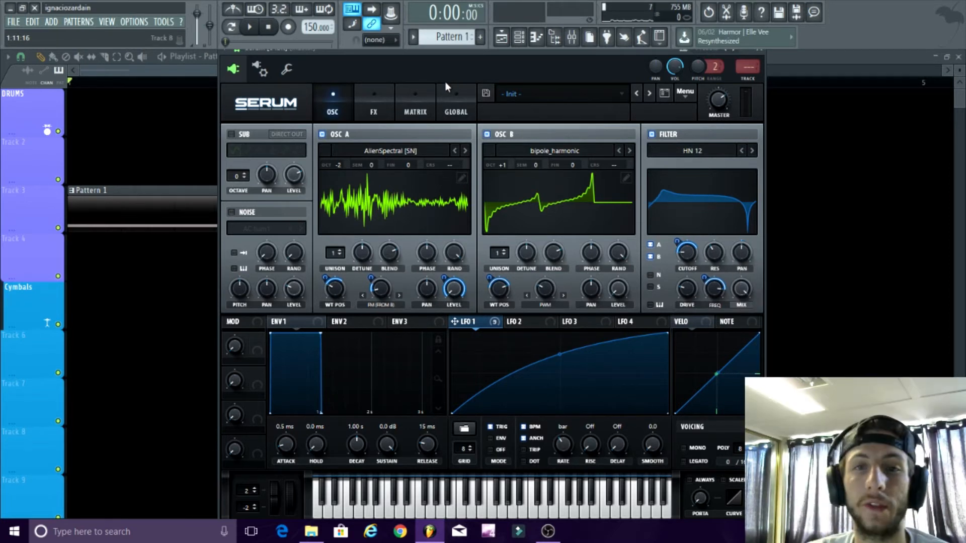
Open Serum's effects page and turn off EQ, Hyper/Dimension, Distortion, Compressor and Reverb.
{"action": "left_click_drag", "start_coordinate": [448, 56], "coordinate": [453, 54]}
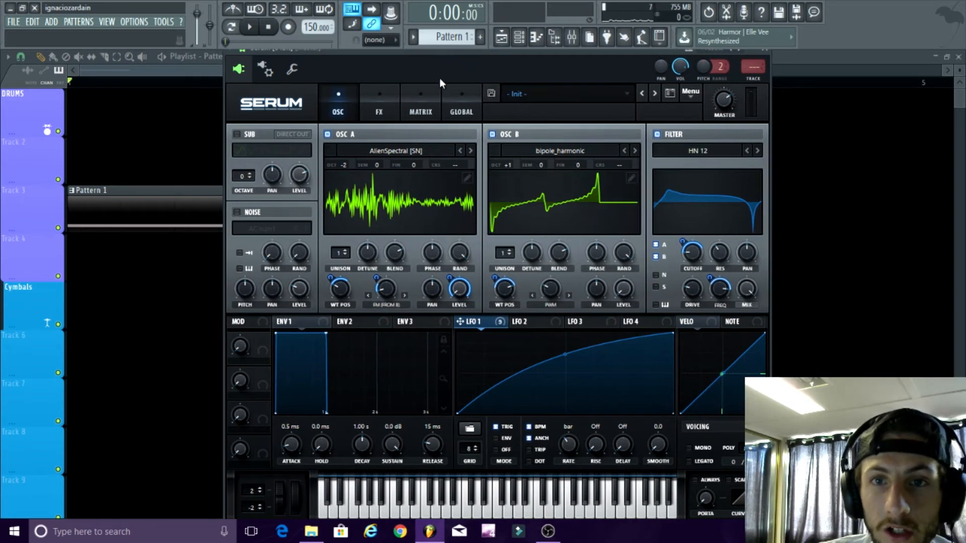
{"action": "left_click", "coordinate": [377, 111]}
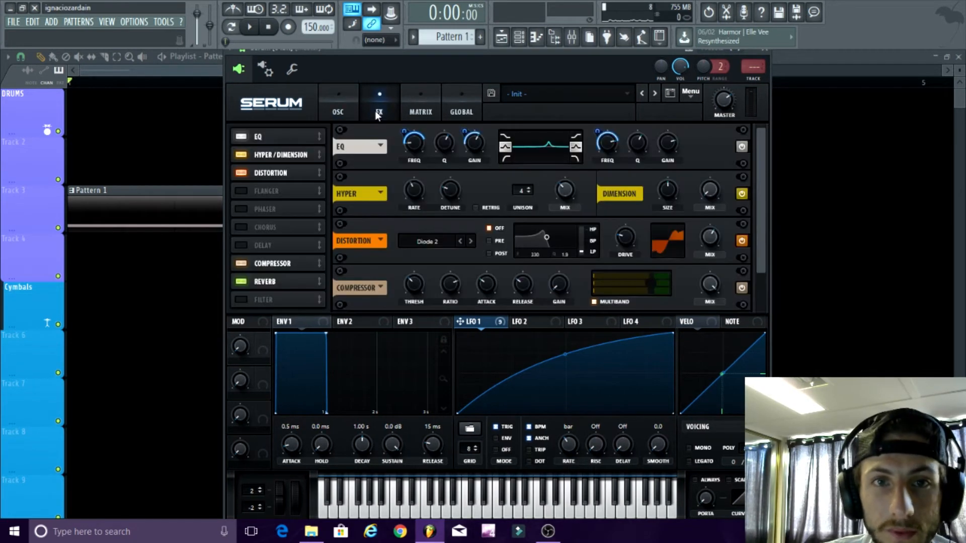
{"action": "left_click", "coordinate": [242, 138]}
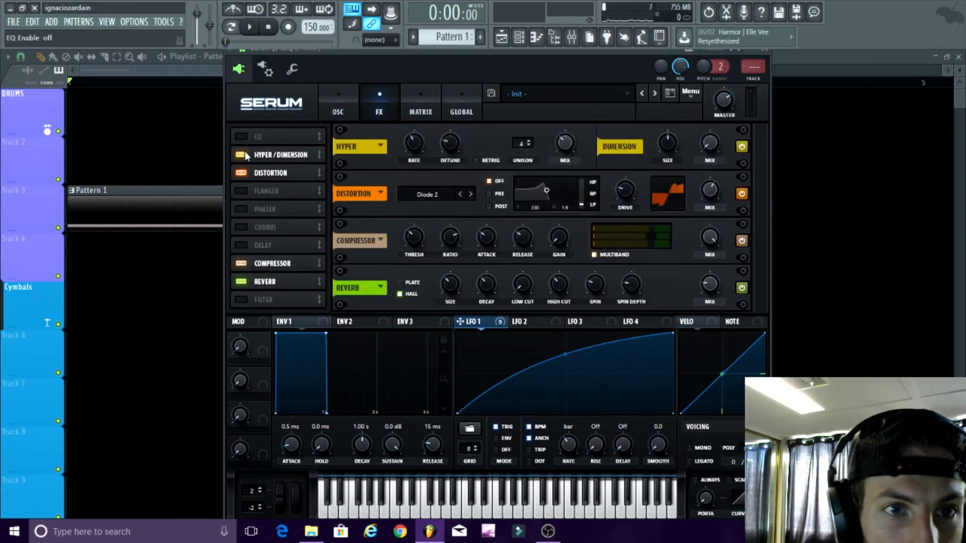
{"action": "left_click", "coordinate": [242, 154]}
{"action": "left_click", "coordinate": [242, 173]}
{"action": "left_click", "coordinate": [242, 263]}
{"action": "left_click", "coordinate": [242, 281]}
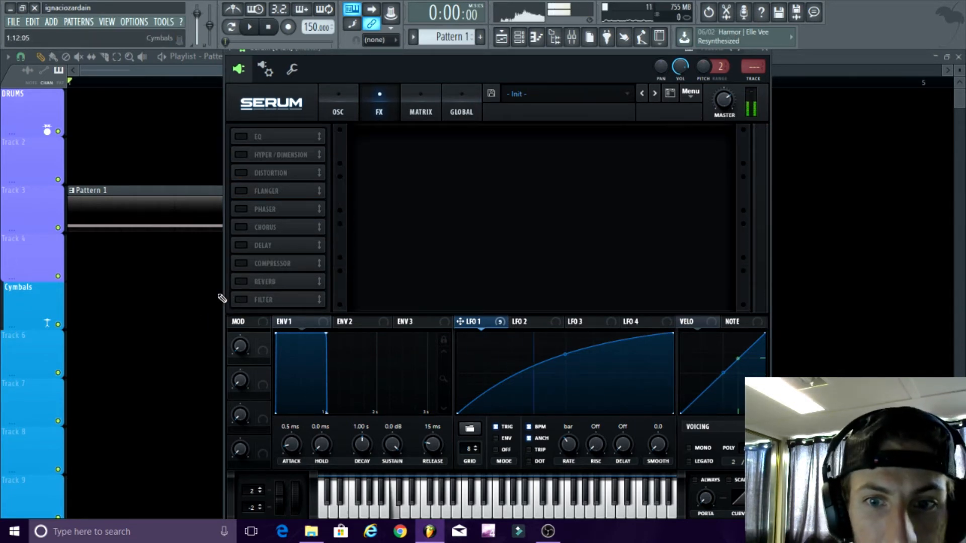
Turn EQ, Hyper/Dimension, Distortion, Compressor and Reverb back on.
{"action": "left_click", "coordinate": [240, 139]}
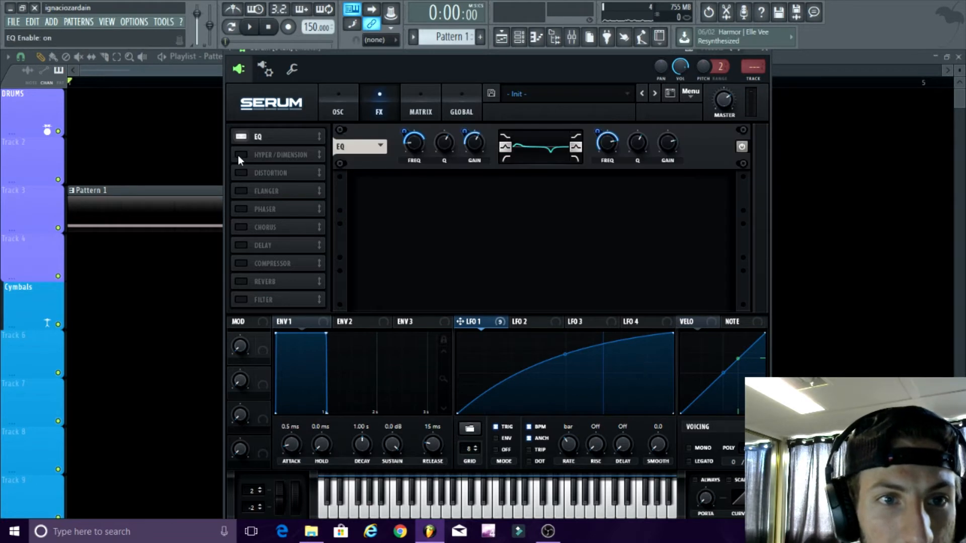
{"action": "left_click", "coordinate": [239, 155]}
{"action": "left_click", "coordinate": [241, 173]}
{"action": "left_click", "coordinate": [243, 263]}
{"action": "left_click", "coordinate": [236, 281]}
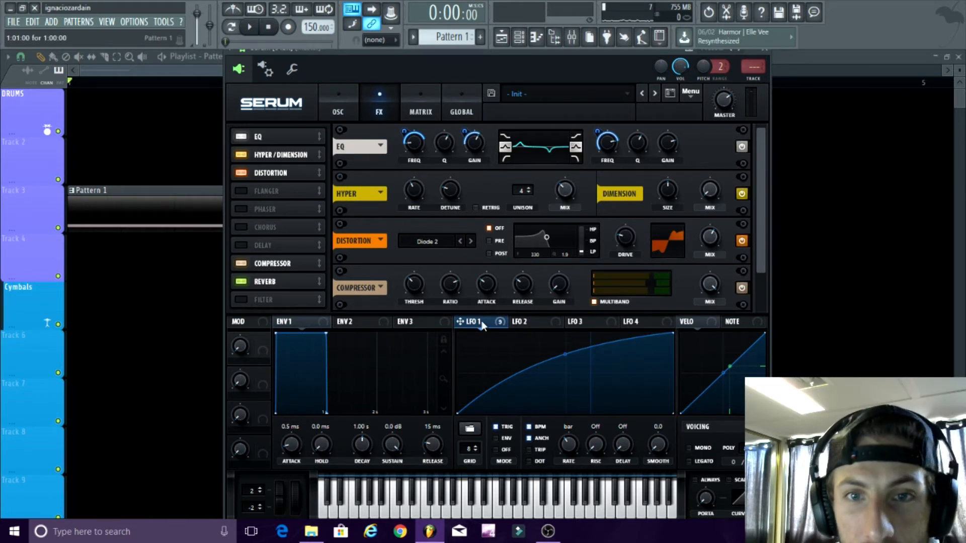
Set the EQ's low-band frequency to 60 Hz and its LFO 1 modulation amount to 62.
{"action": "mouse_move", "coordinate": [482, 325]}
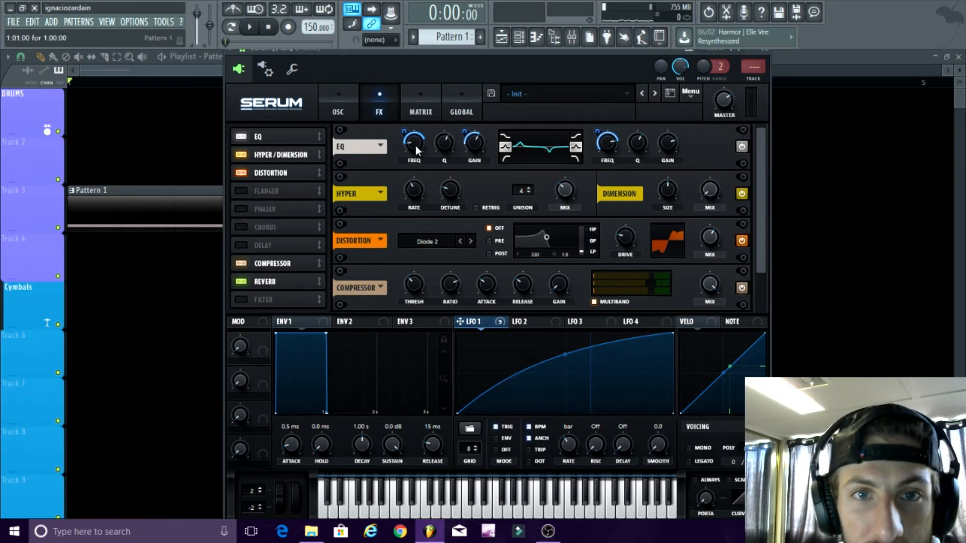
{"action": "mouse_move", "coordinate": [417, 143]}
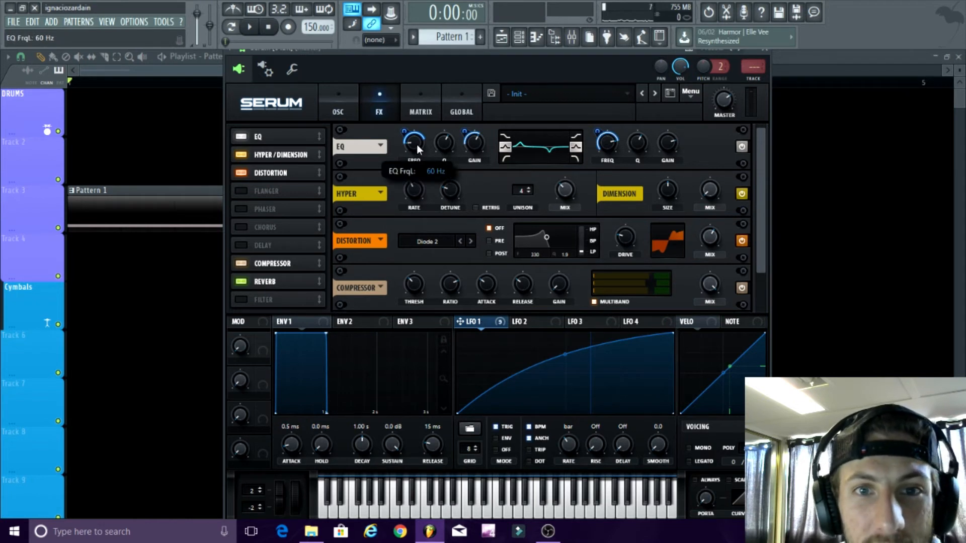
{"action": "left_click_drag", "start_coordinate": [415, 144], "coordinate": [401, 135]}
{"action": "mouse_move", "coordinate": [402, 135]}
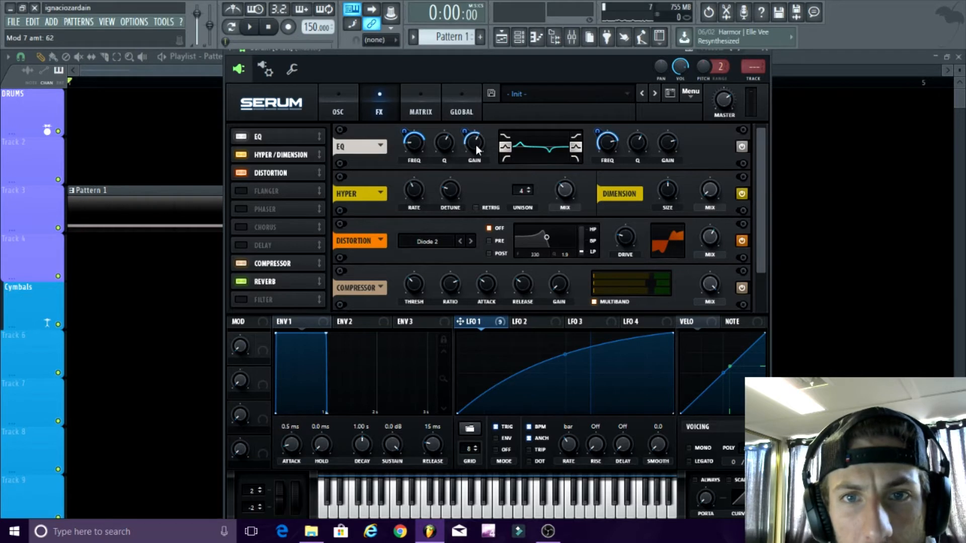
Set the EQ's low-band gain to 4.0 dB and adjust its LFO 1 modulation amount.
{"action": "mouse_move", "coordinate": [474, 147]}
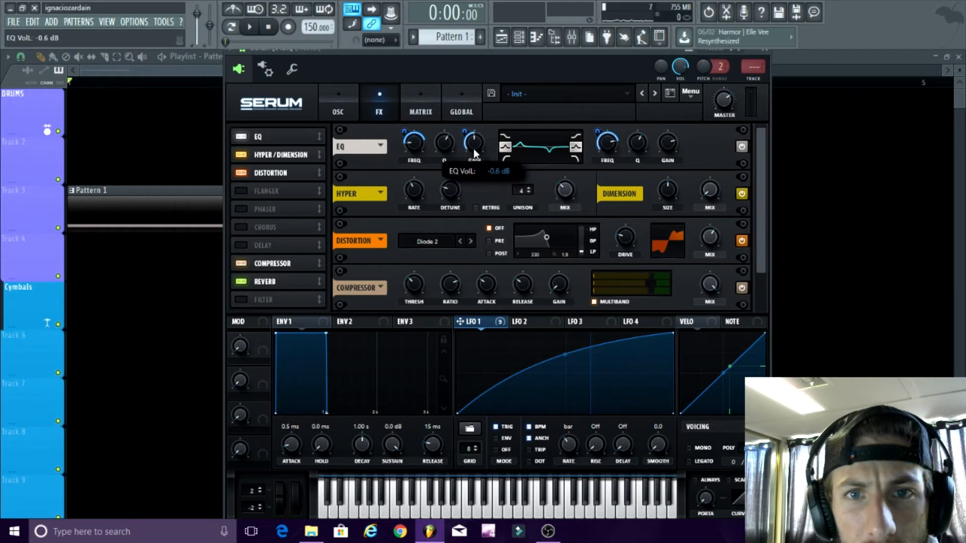
{"action": "left_click_drag", "start_coordinate": [474, 150], "coordinate": [474, 140]}
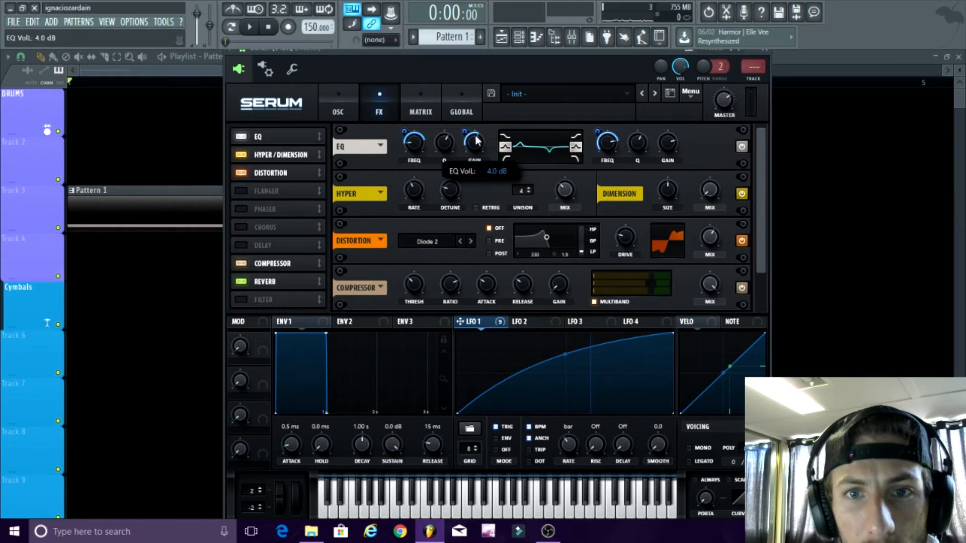
{"action": "left_click_drag", "start_coordinate": [464, 131], "coordinate": [472, 122]}
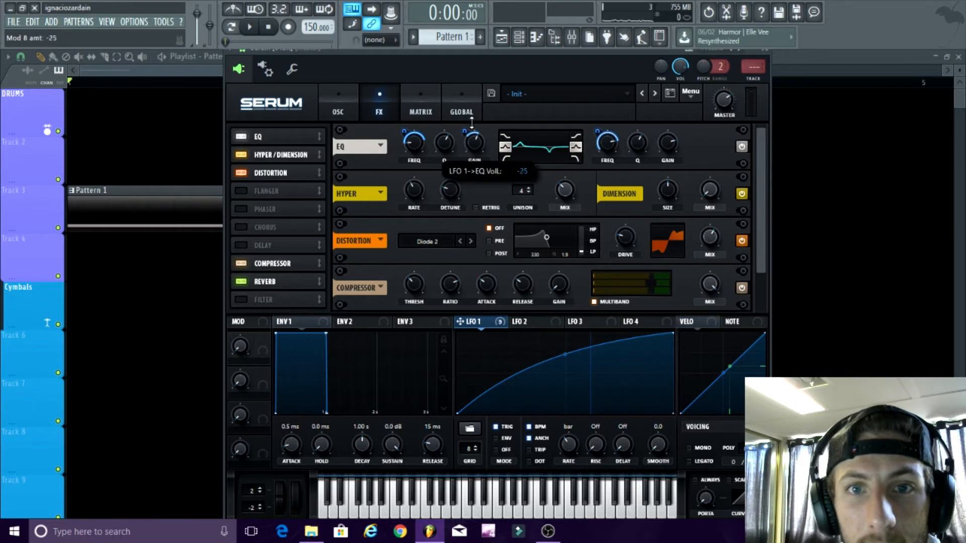
{"action": "left_click_drag", "start_coordinate": [482, 85], "coordinate": [482, 140]}
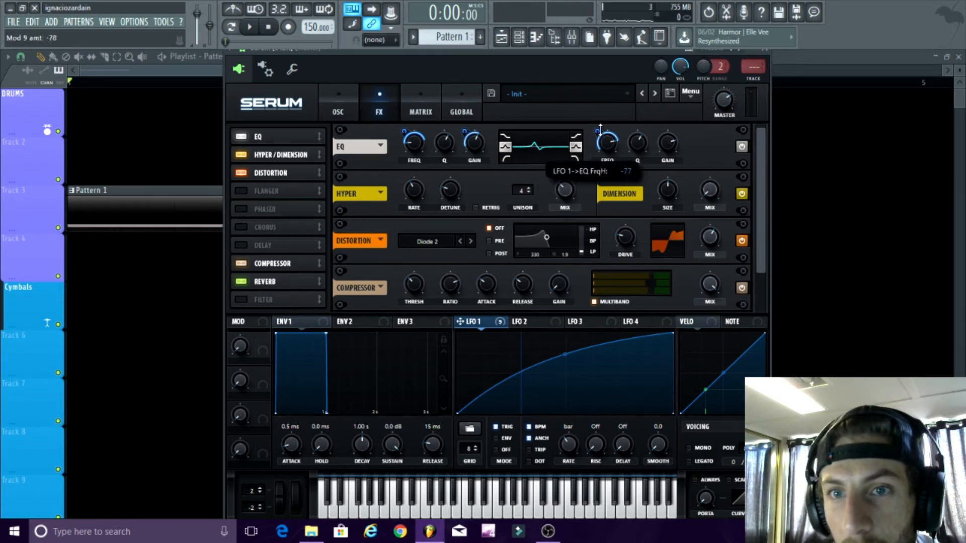
Adjust the LFO 1 modulation of the EQ's high-band frequency to about -77, and adjust that band's gain.
{"action": "left_click_drag", "start_coordinate": [603, 124], "coordinate": [600, 128]}
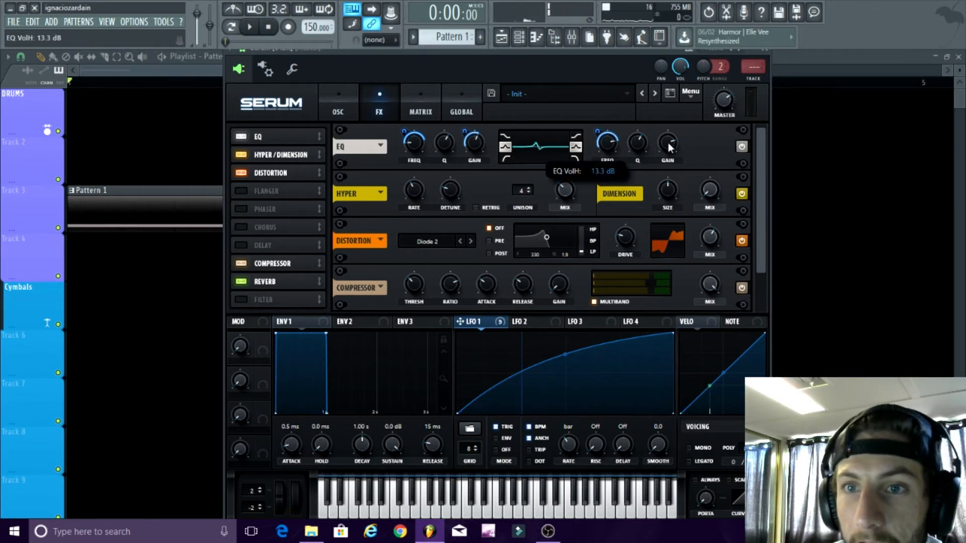
{"action": "left_click_drag", "start_coordinate": [668, 142], "coordinate": [678, 119]}
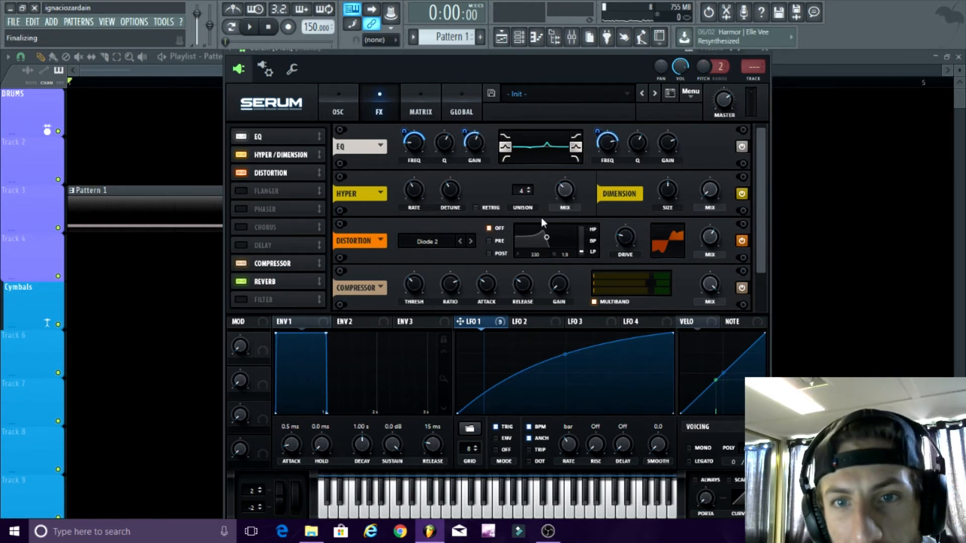
Try a higher unison count in the Hyper effect, return it to 4, and adjust the Hyper mix.
{"action": "left_click", "coordinate": [530, 188]}
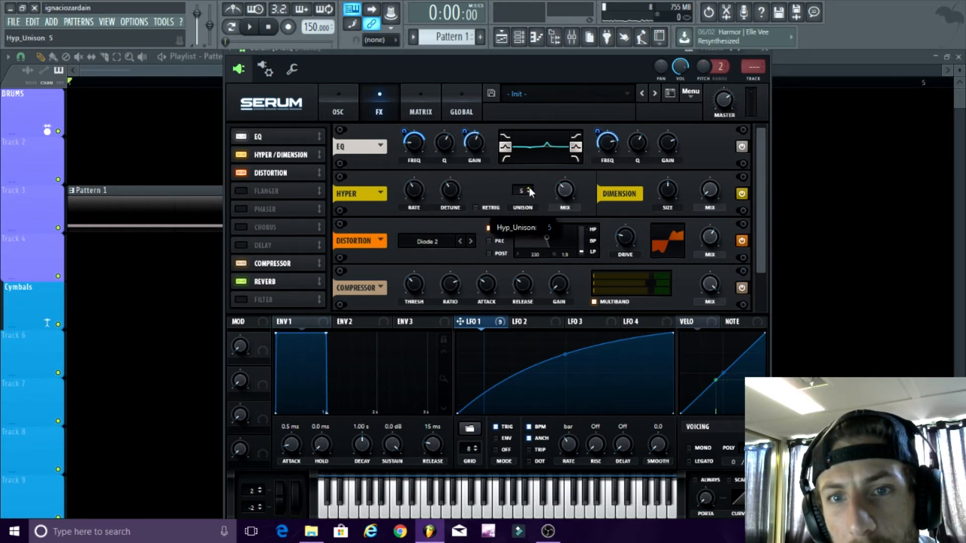
{"action": "left_click", "coordinate": [529, 188]}
{"action": "left_click", "coordinate": [528, 195]}
{"action": "left_click", "coordinate": [528, 194]}
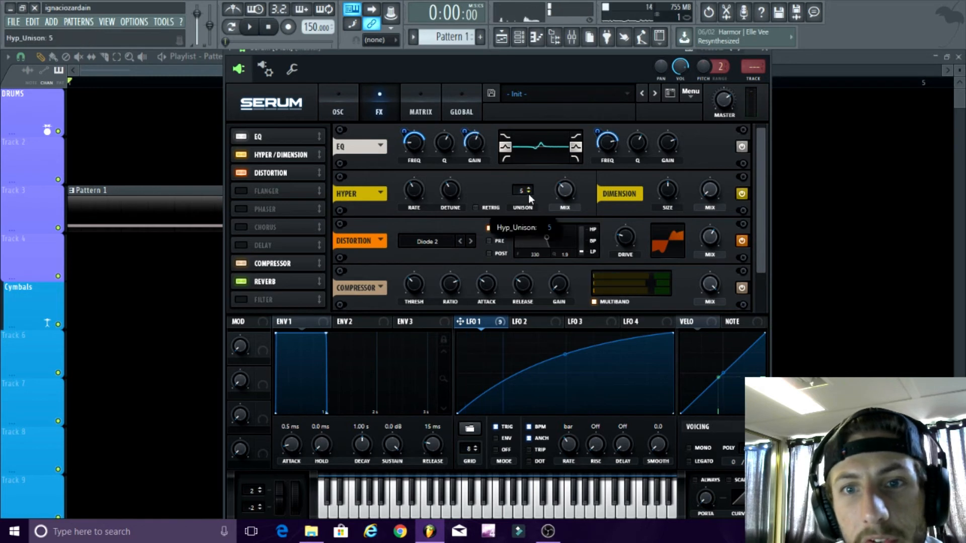
{"action": "left_click", "coordinate": [566, 189]}
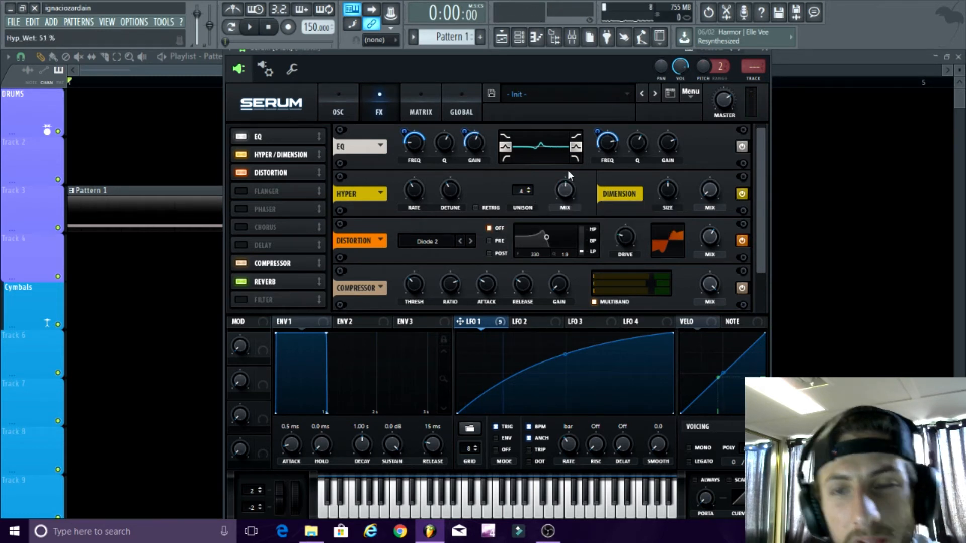
{"action": "left_click_drag", "start_coordinate": [567, 189], "coordinate": [563, 195]}
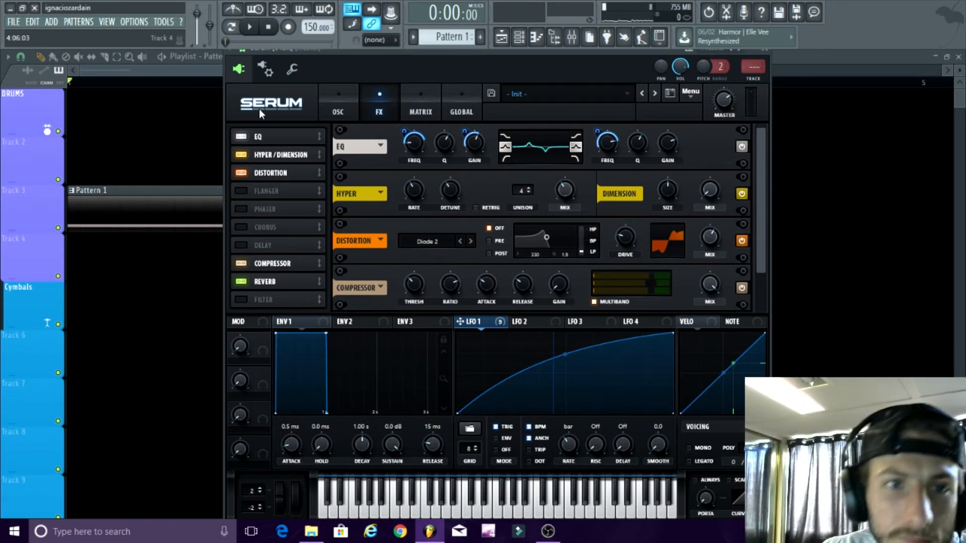
Switch the distortion off and back on, and select Diode 2 as its type.
{"action": "left_click", "coordinate": [245, 172]}
{"action": "left_click", "coordinate": [244, 172]}
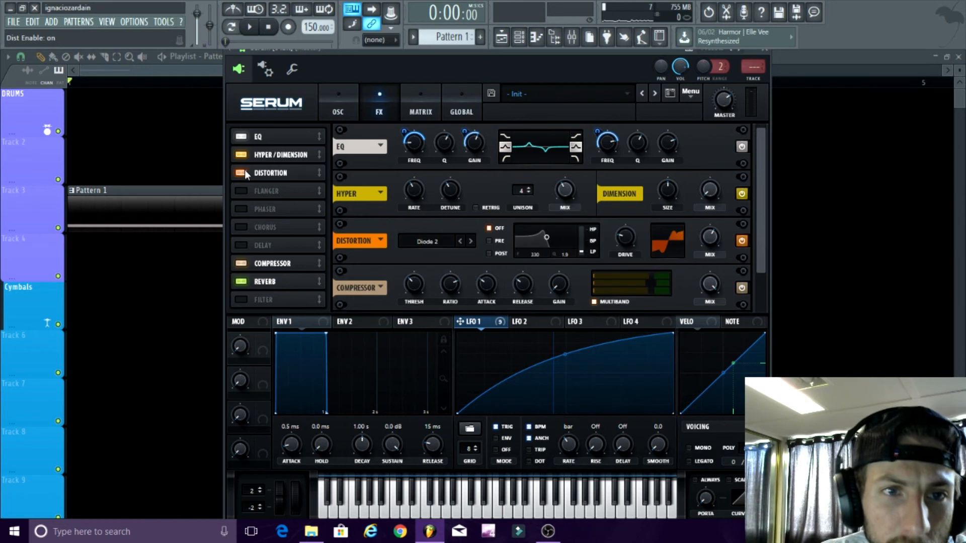
{"action": "left_click", "coordinate": [432, 244]}
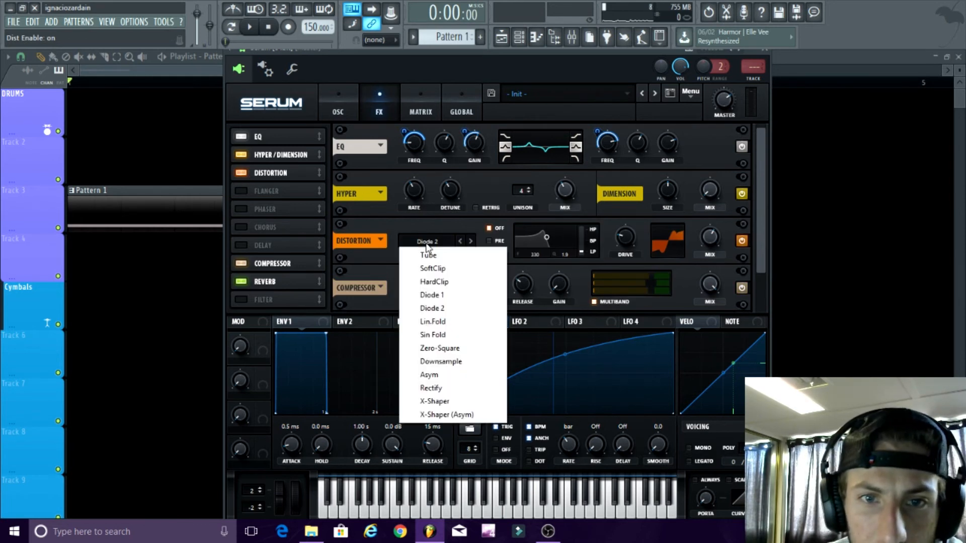
{"action": "left_click", "coordinate": [431, 313]}
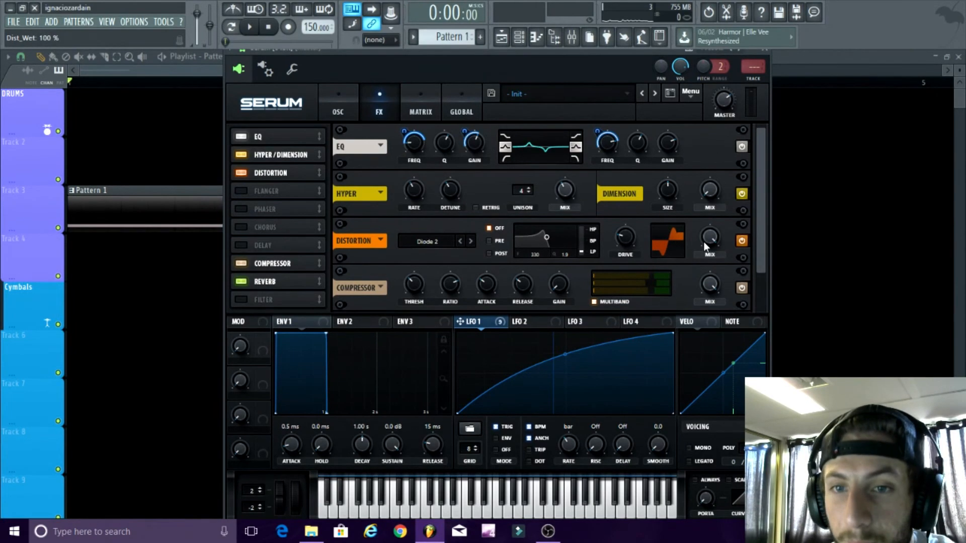
Set the distortion mix to 50%.
{"action": "mouse_move", "coordinate": [710, 240]}
{"action": "left_mouse_down"}
{"action": "mouse_move", "coordinate": [701, 265]}
{"action": "mouse_move", "coordinate": [707, 246]}
{"action": "left_mouse_up"}
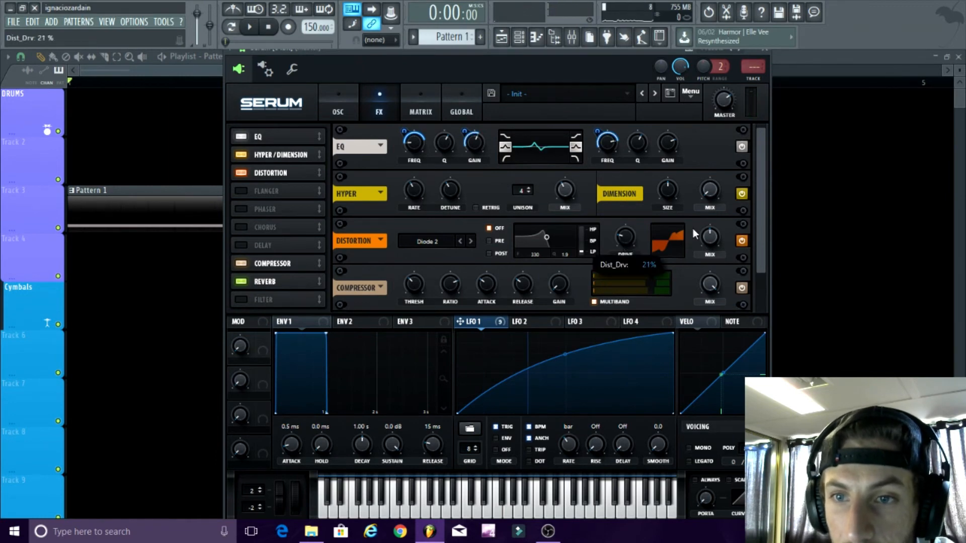
{"action": "left_click", "coordinate": [709, 241]}
{"action": "left_click_drag", "start_coordinate": [711, 241], "coordinate": [708, 241]}
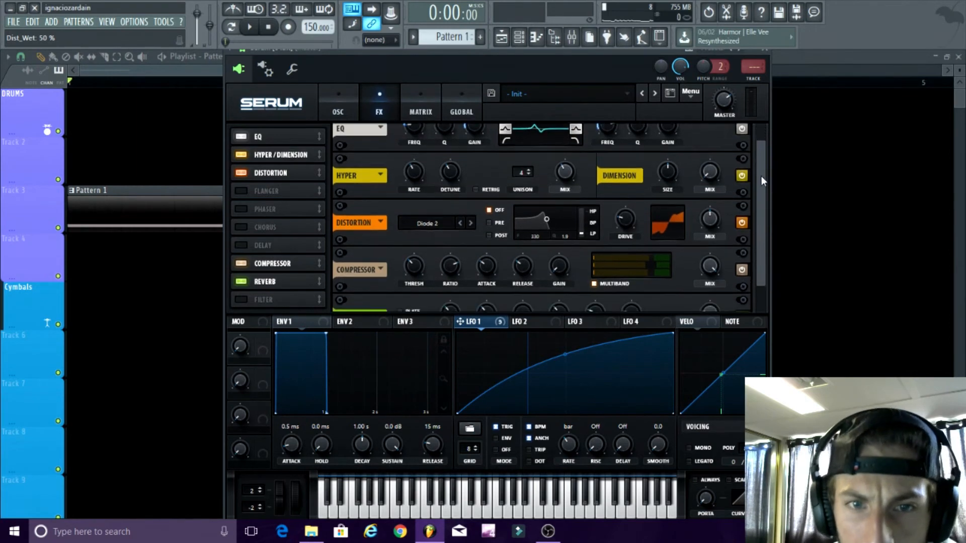
Bypass the compressor to hear the patch without it, and turn it back on.
{"action": "scroll", "coordinate": [757, 201], "scroll_direction": "down", "scroll_amount": 2}
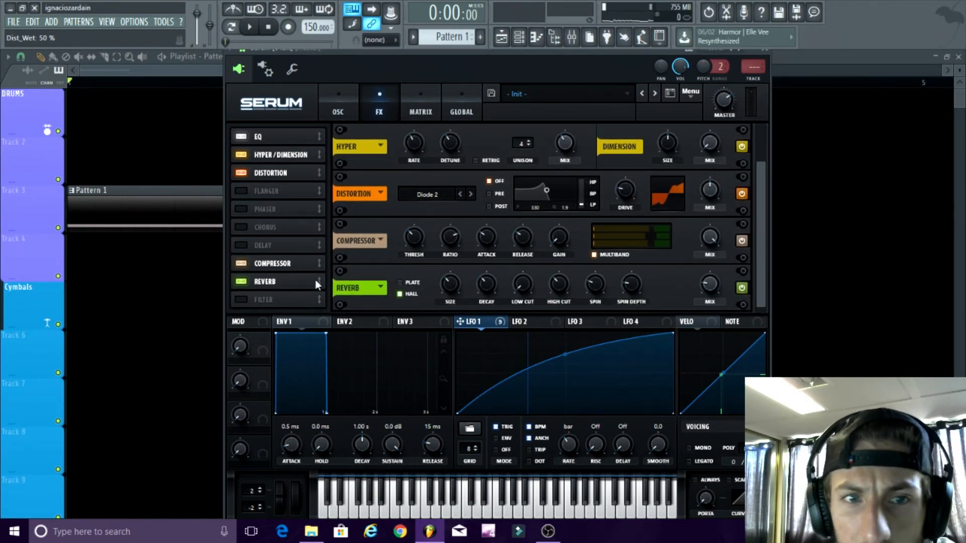
{"action": "left_click", "coordinate": [239, 263]}
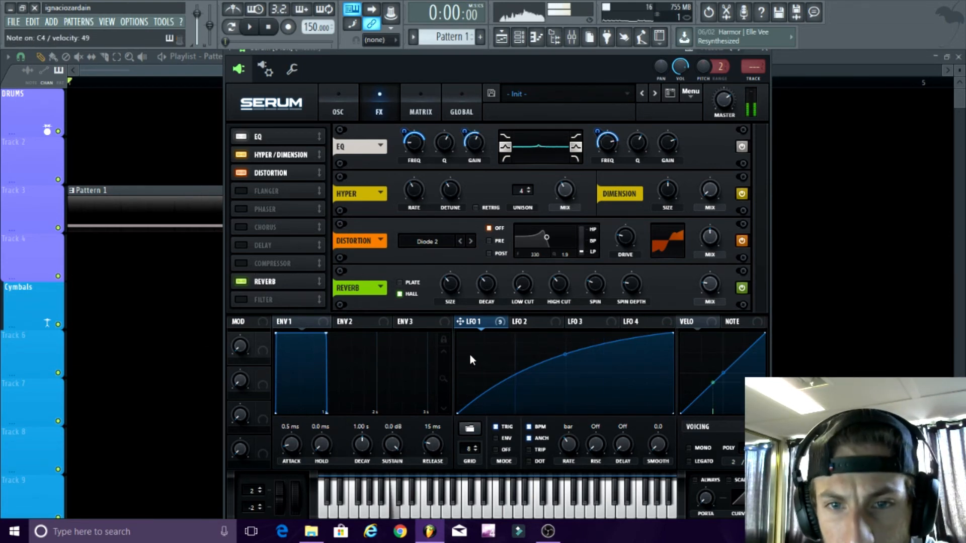
{"action": "left_click", "coordinate": [243, 264]}
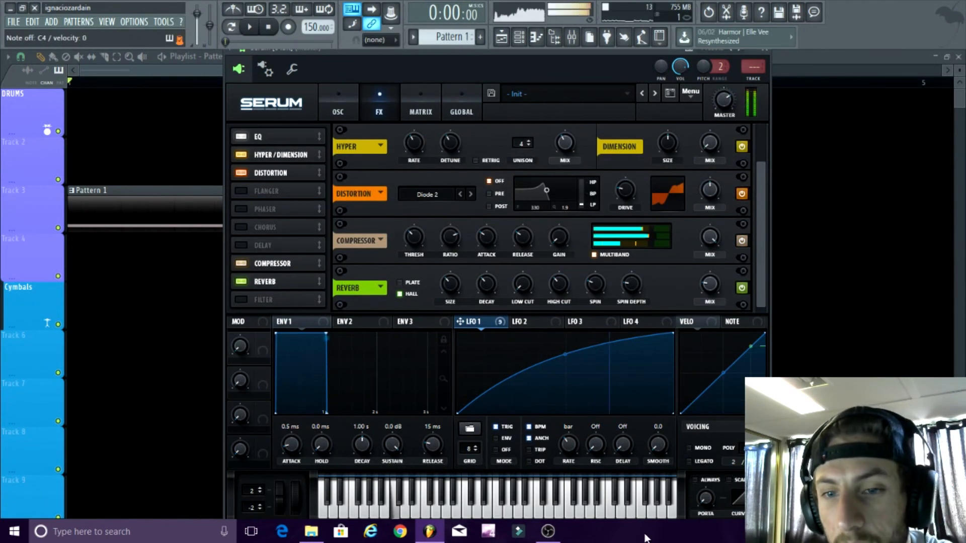
Switch to OBS to check the recording, and return to the Serum effects in FL Studio.
{"action": "left_click", "coordinate": [548, 532]}
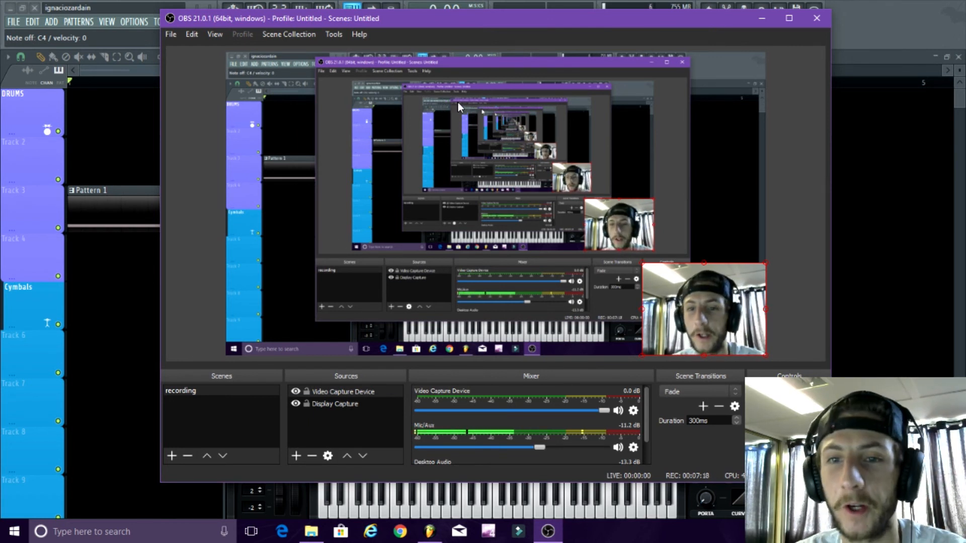
{"action": "left_click", "coordinate": [763, 18]}
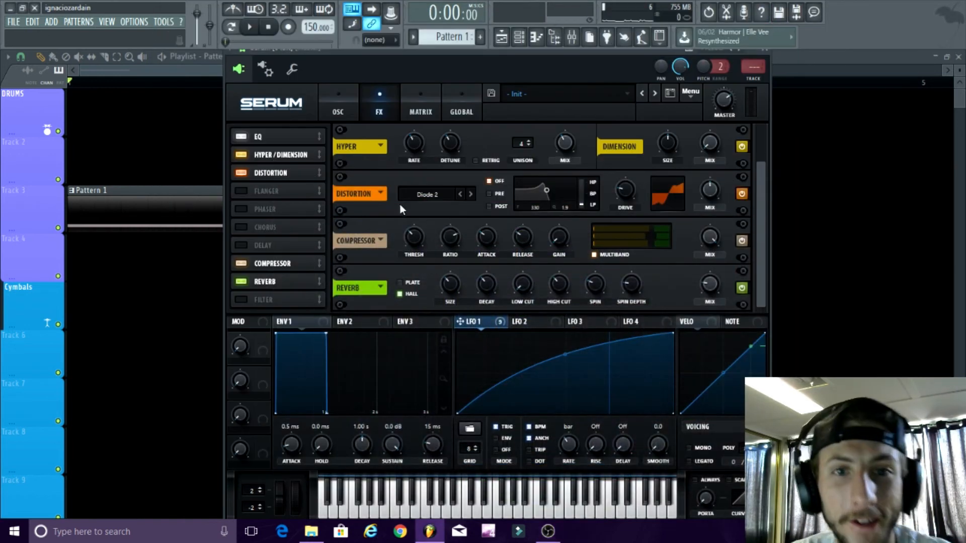
Bypass the reverb to hear the patch without it, and turn it back on.
{"action": "left_click", "coordinate": [242, 283]}
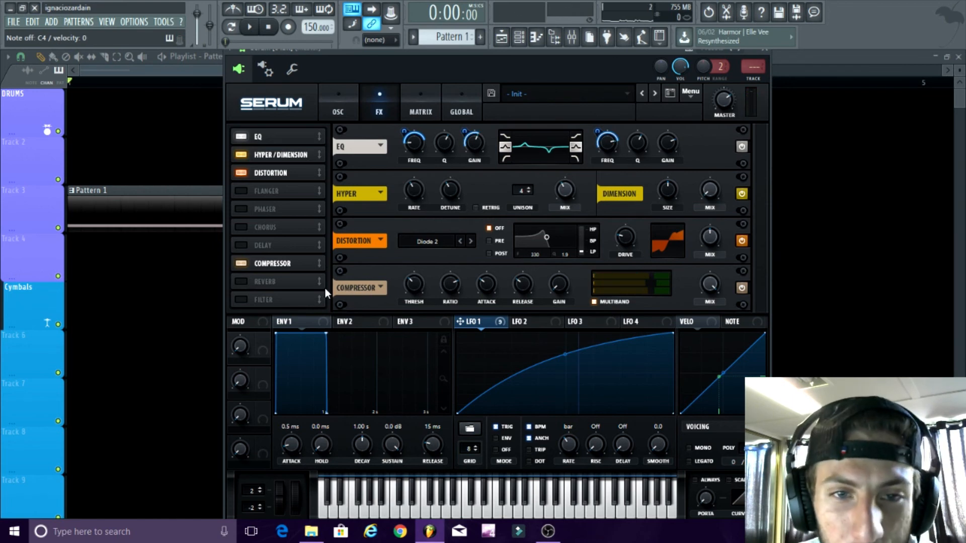
{"action": "left_click", "coordinate": [239, 284]}
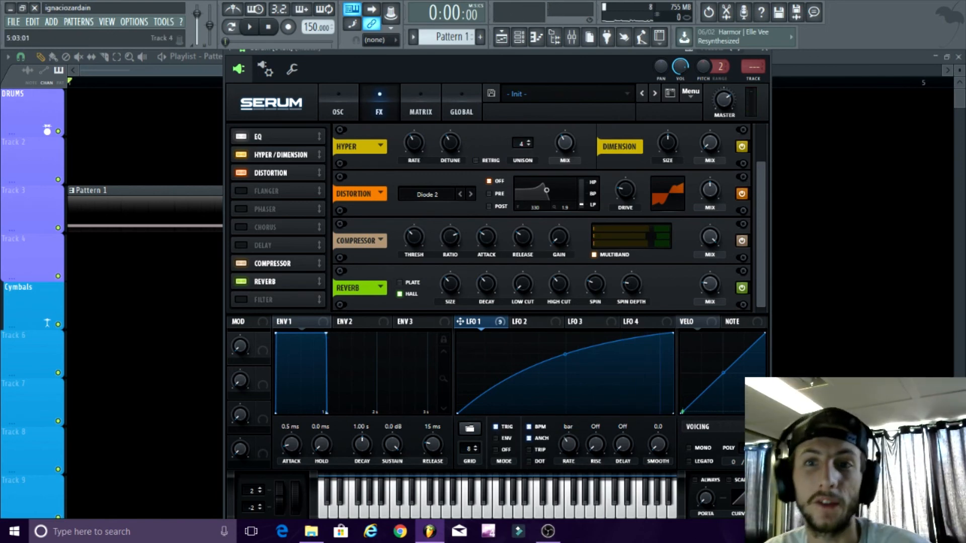
Show Serum's oscillator page and switch to OBS.
{"action": "left_click", "coordinate": [336, 100]}
{"action": "left_click", "coordinate": [549, 532]}
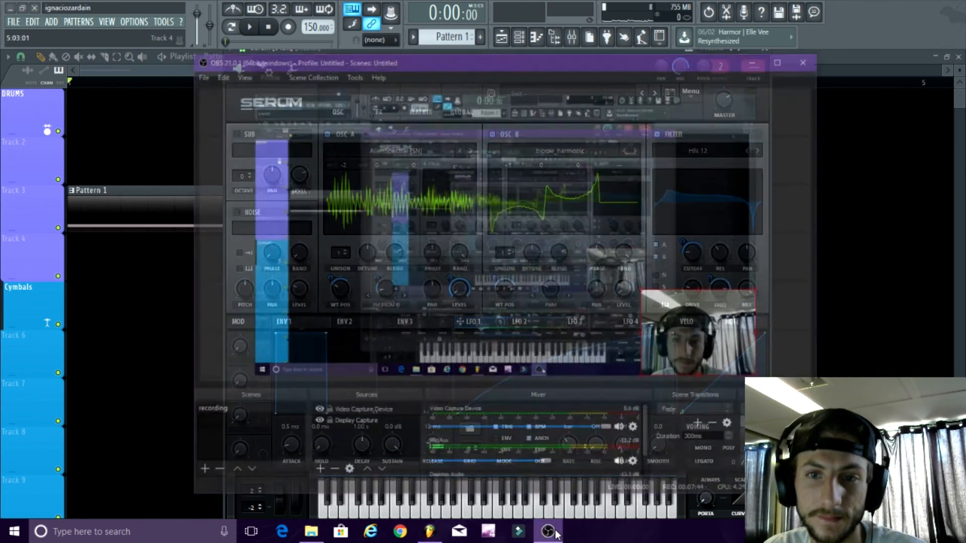